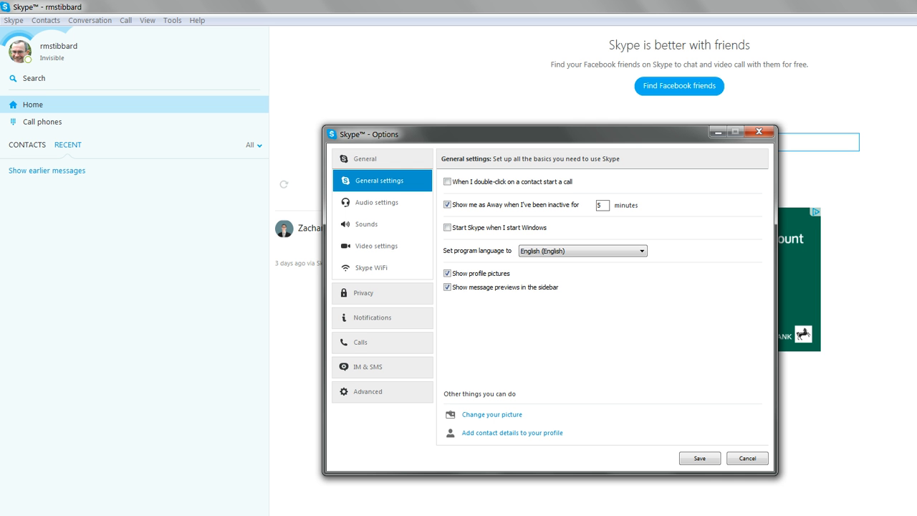
Open Skype's advanced connection options and save them with ports 80 and 443 enabled for additional incoming connections
click(361, 388)
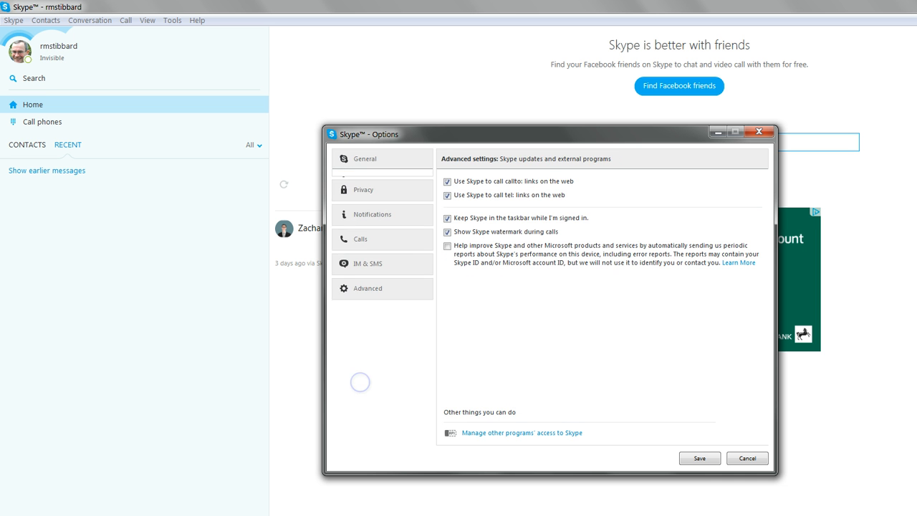
click(370, 347)
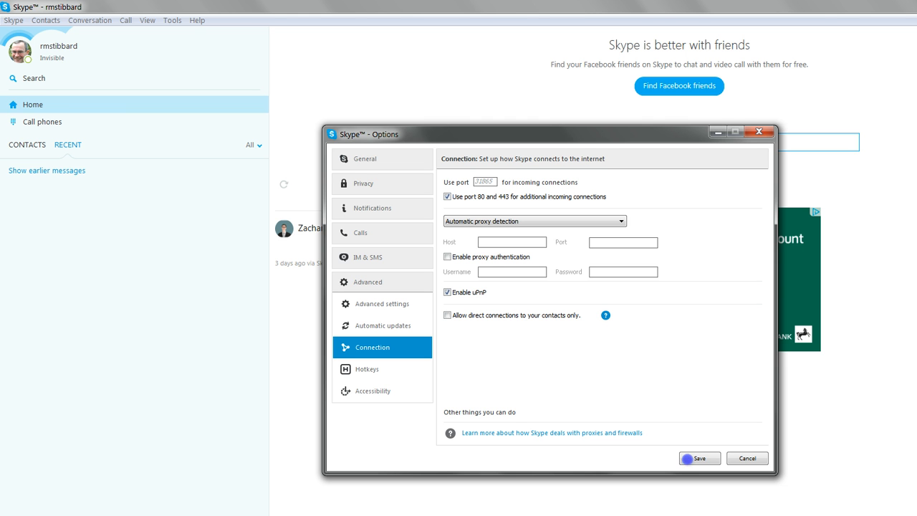
click(687, 458)
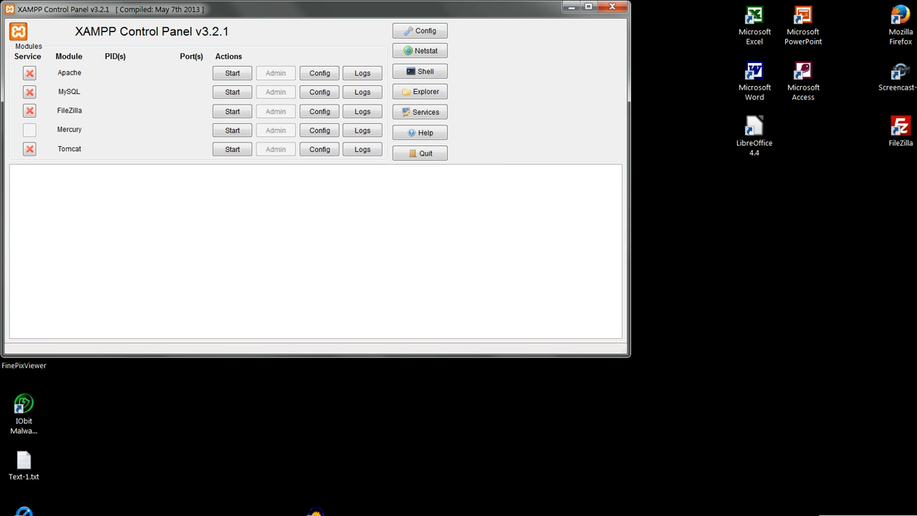
Switch to the XAMPP Control Panel, try to start the Apache module, and enlarge the window to show its log
click(232, 73)
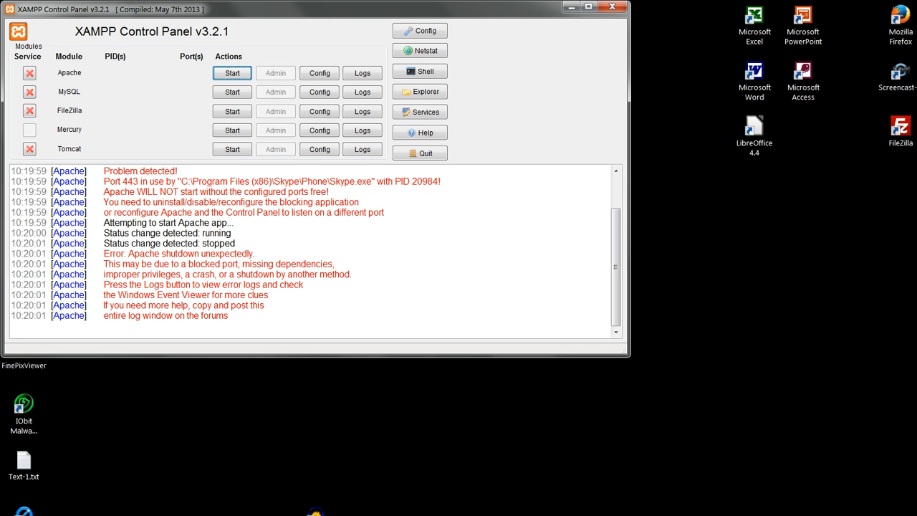
drag(629, 356, 716, 420)
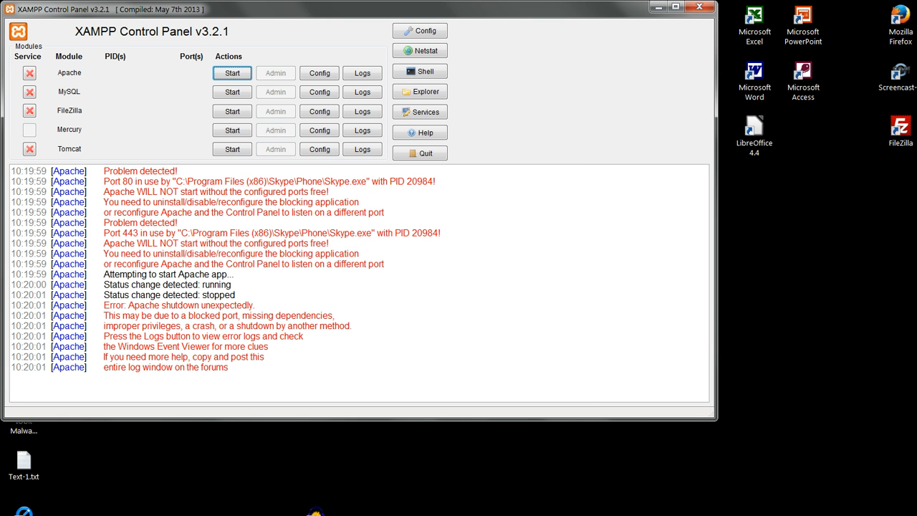
Open Apache's httpd.conf file from the XAMPP Control Panel and reposition its Notepad window so it is fully on screen
click(320, 73)
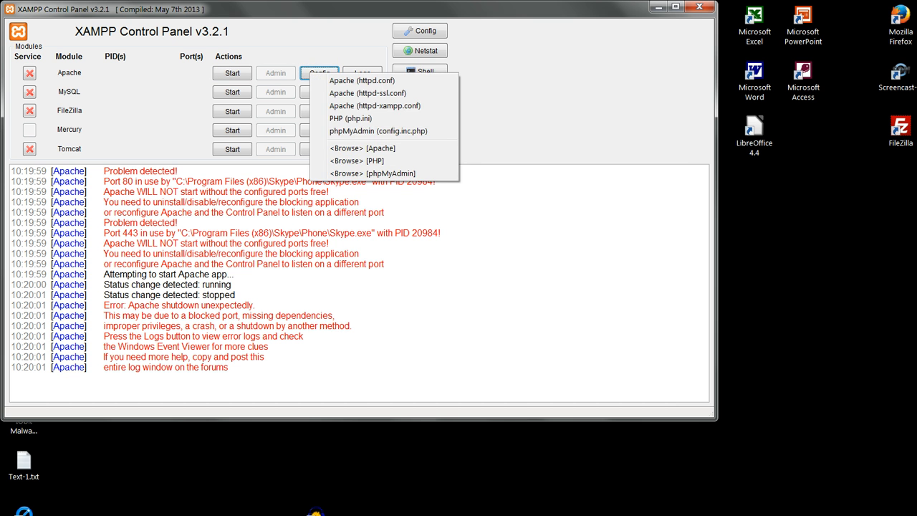
click(320, 73)
click(319, 73)
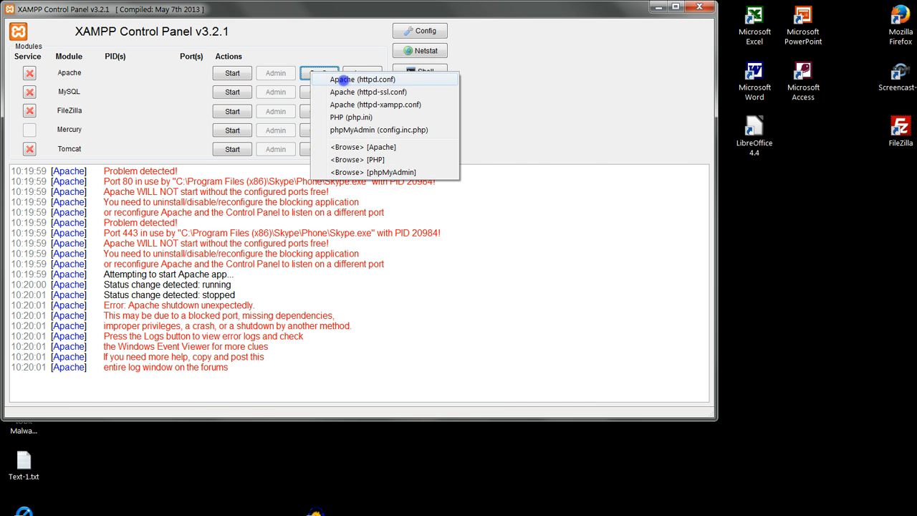
click(342, 79)
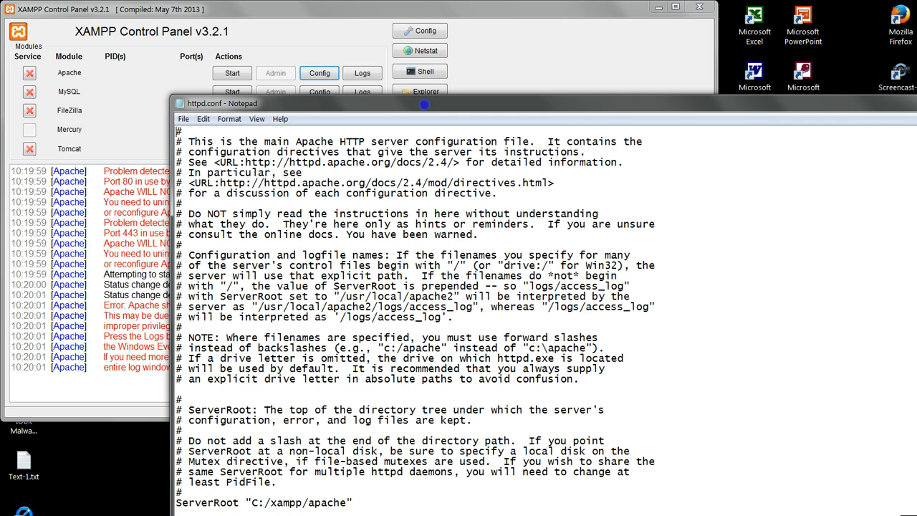
drag(424, 104, 296, 26)
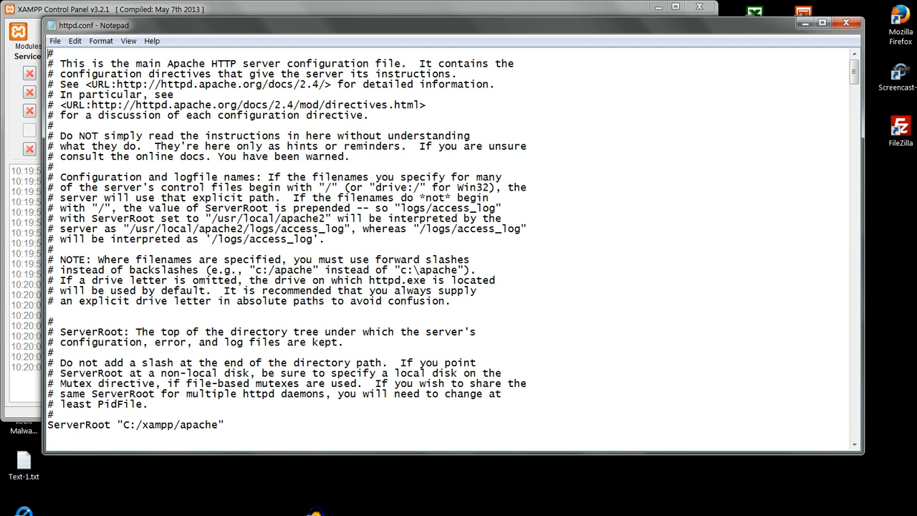
Find "80" in httpd.conf, comment out the "Listen 80" line with #, and add "Listen 1234" below it
key(ctrl+f)
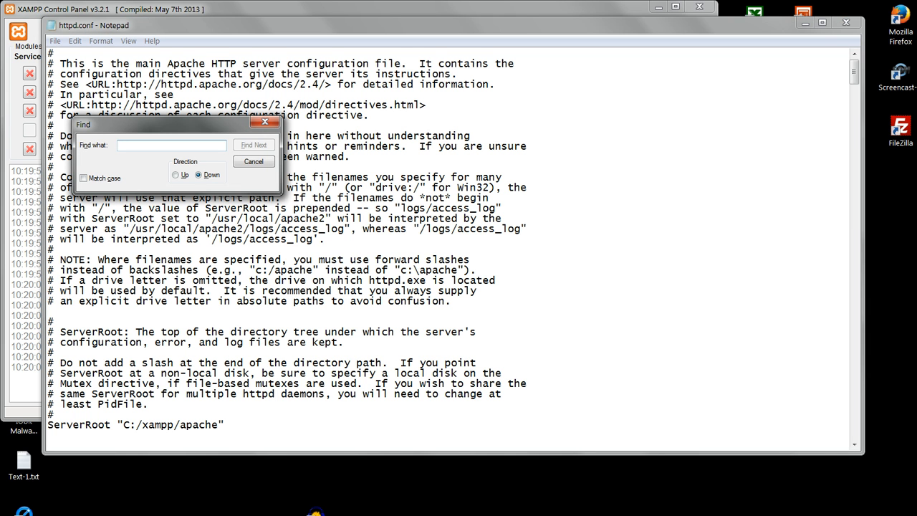
text(80)
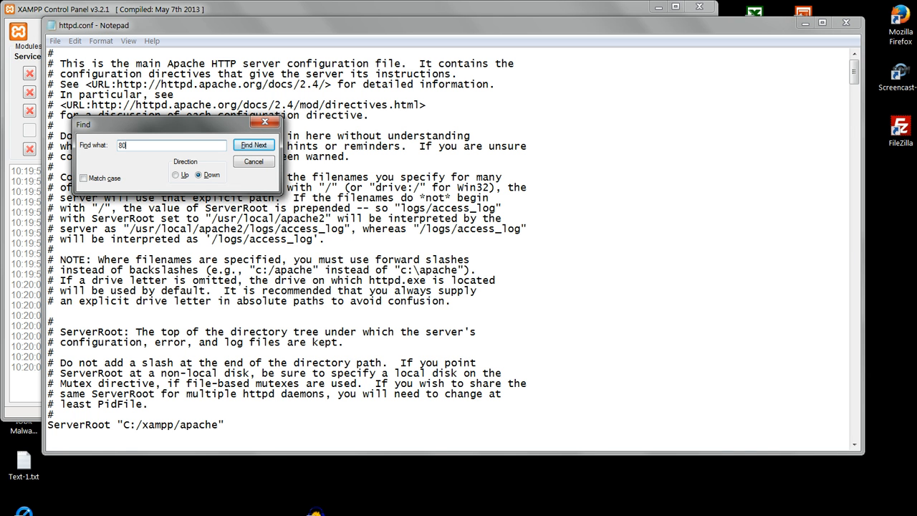
key(Return)
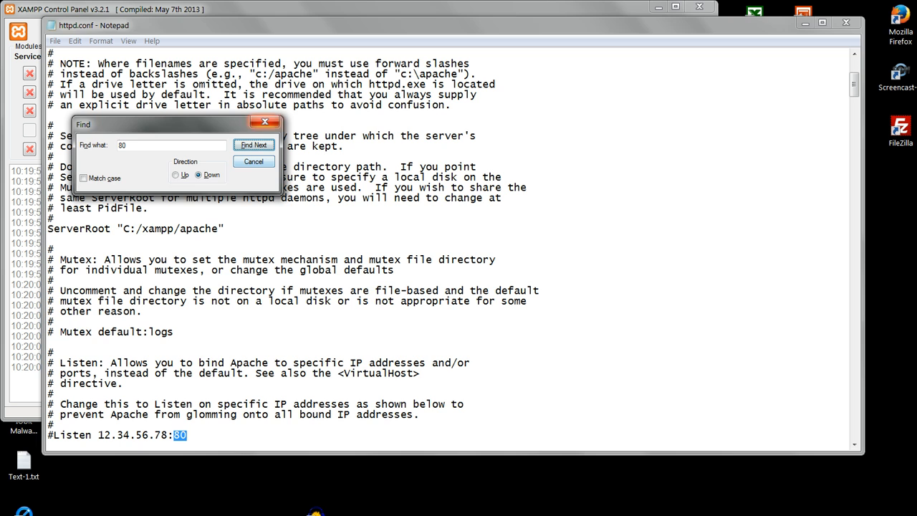
click(264, 122)
scroll(265, 122, down, 5)
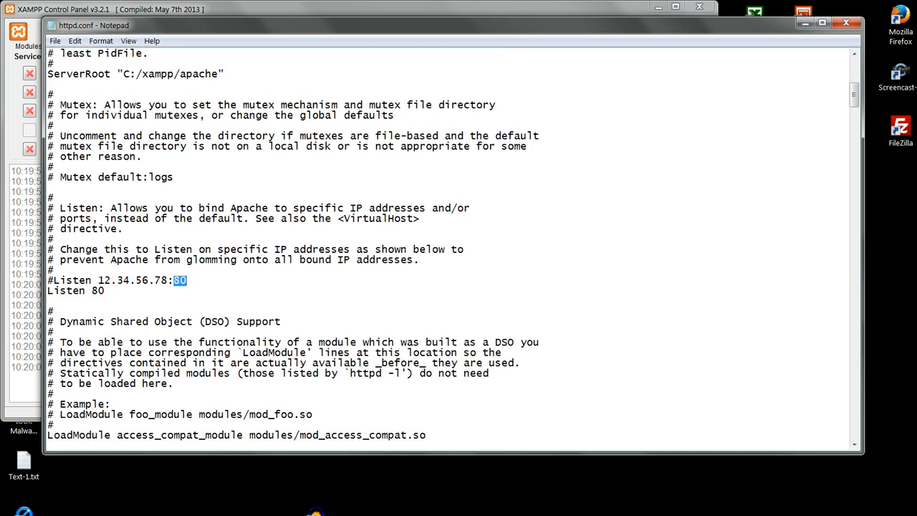
click(228, 288)
text(#)
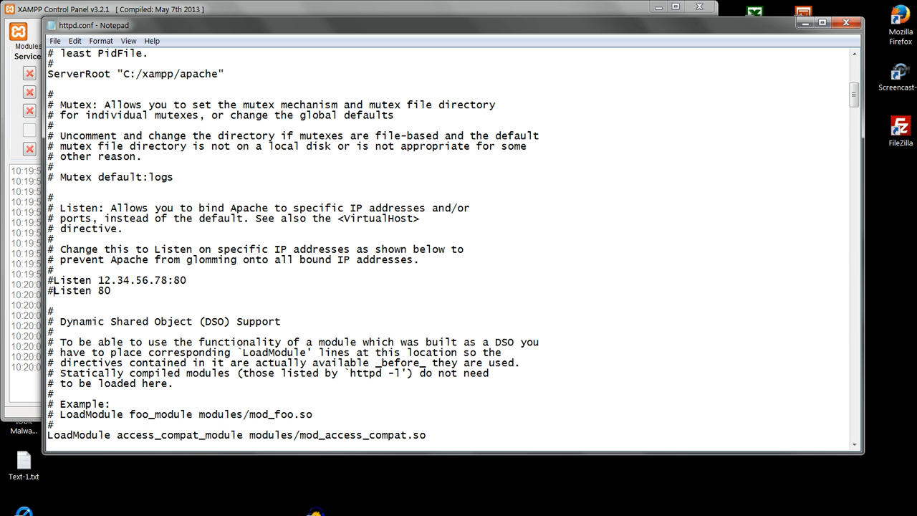
key(Return)
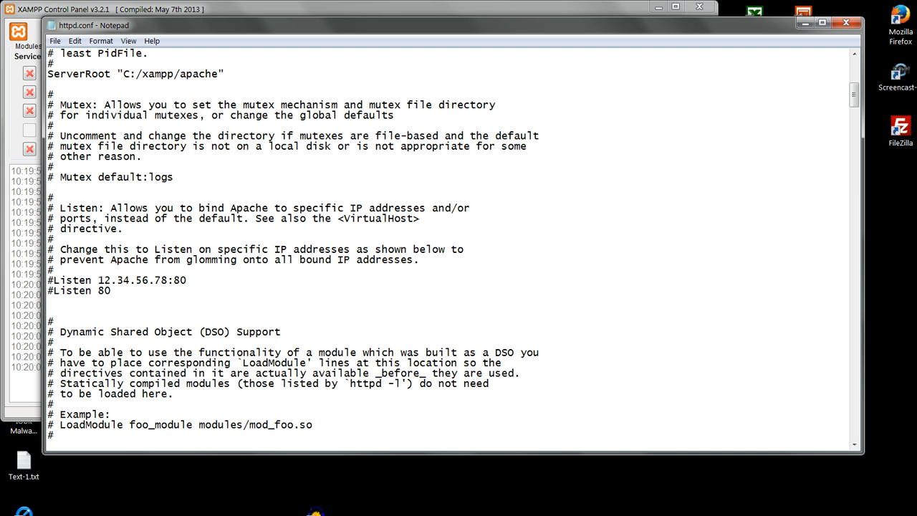
text(Listen 1234)
Find the next "80" in httpd.conf and insert two blank lines below the "ServerName localhost:80" line
key(F3)
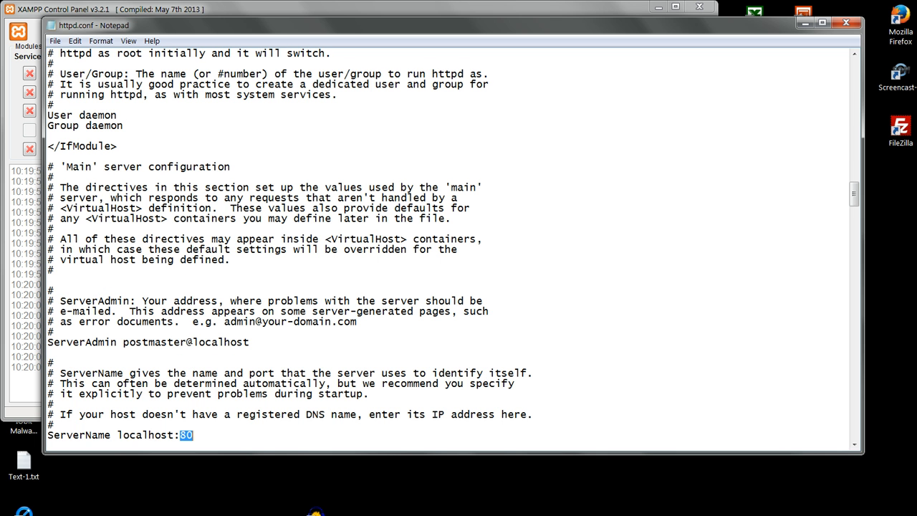
key(Down)
key(Down)
key(Down)
key(Down)
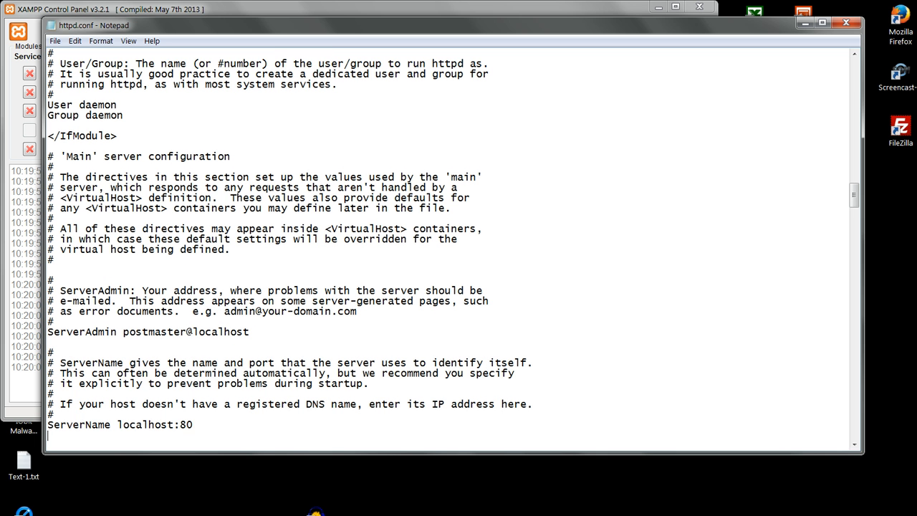
key(Up)
key(Up)
key(Up)
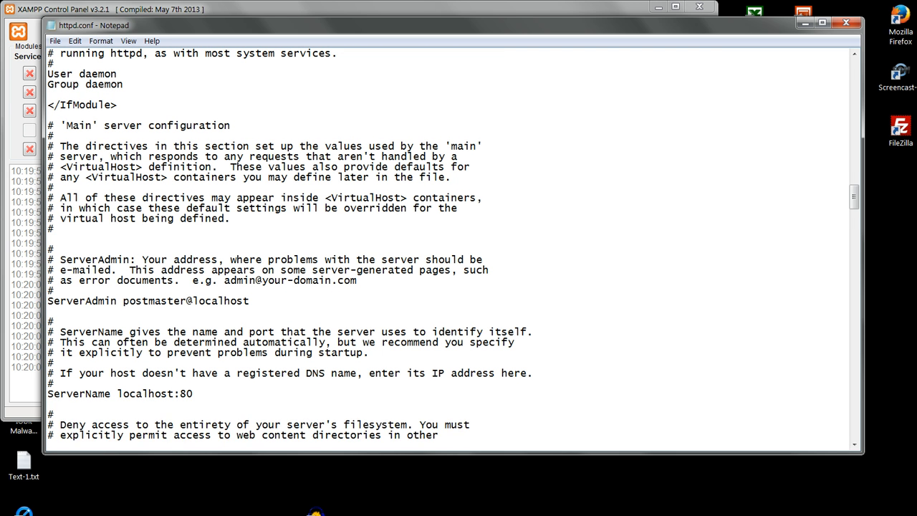
key(Return)
key(Return)
key(Up)
key(Up)
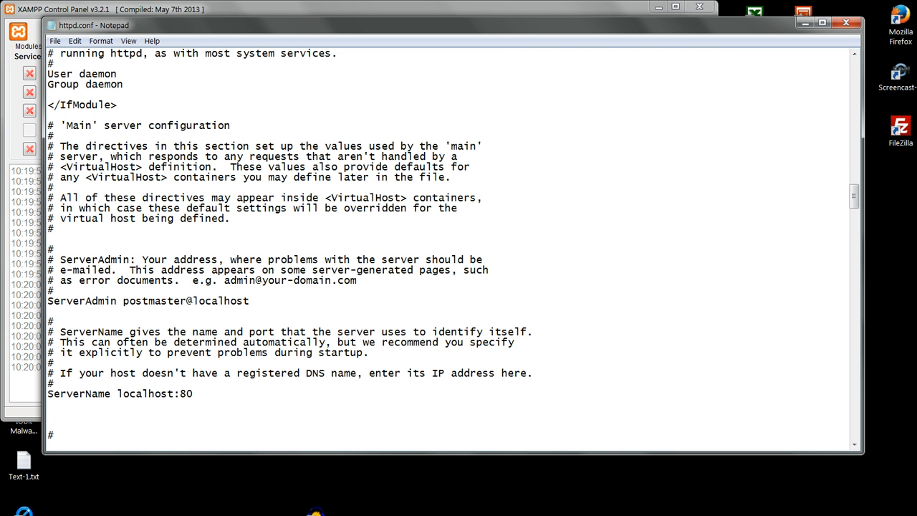
Comment out the "ServerName localhost:80" line with # and add "ServerName localhost:1234" directly below it
key(Up)
text(#)
key(shift+End)
key(shift+Left)
key(shift+Left)
key(ctrl+c)
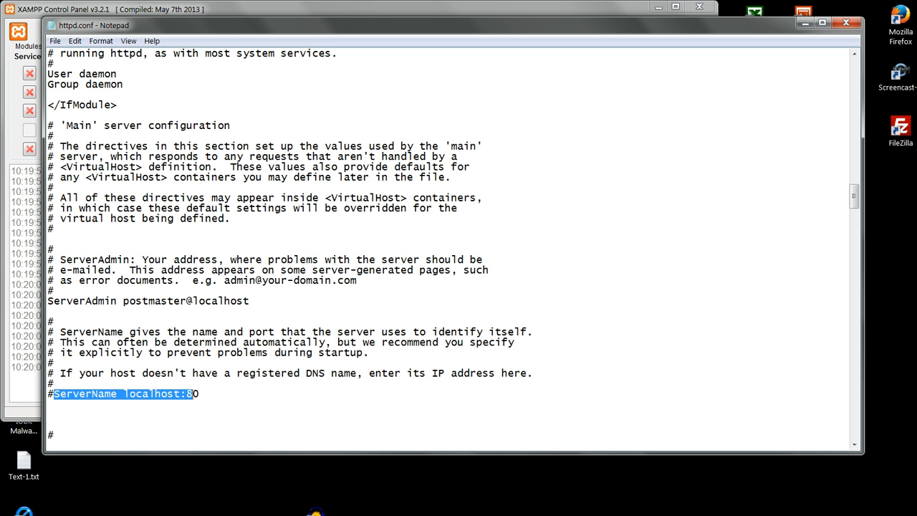
key(Down)
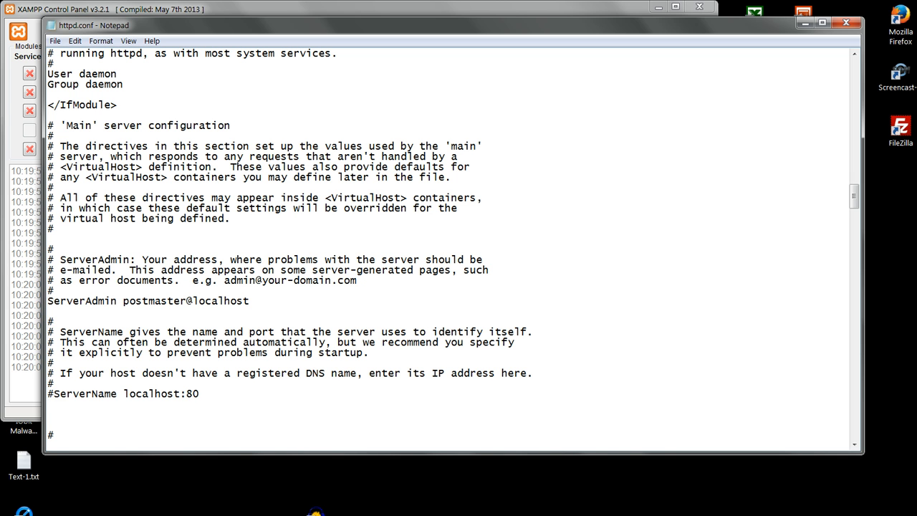
key(ctrl+v)
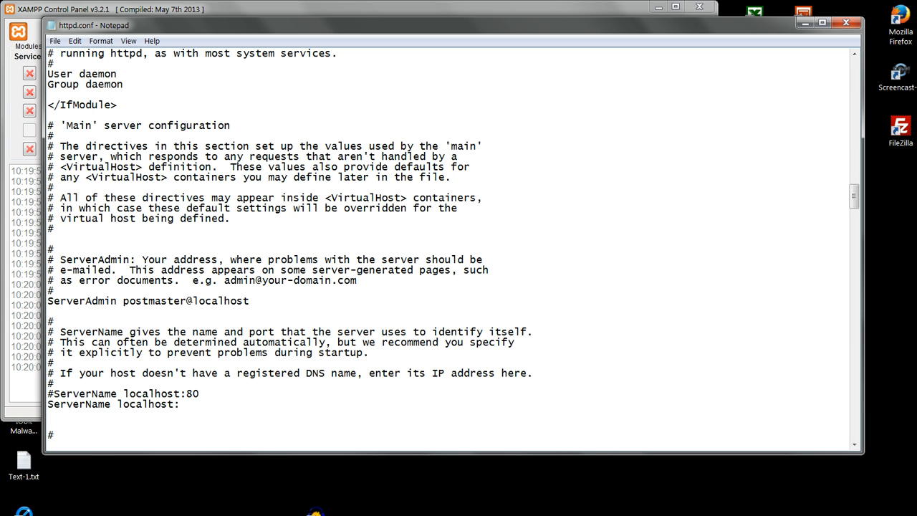
text(1234)
Save the edited httpd.conf file and close it
click(55, 41)
click(81, 79)
click(55, 41)
click(81, 137)
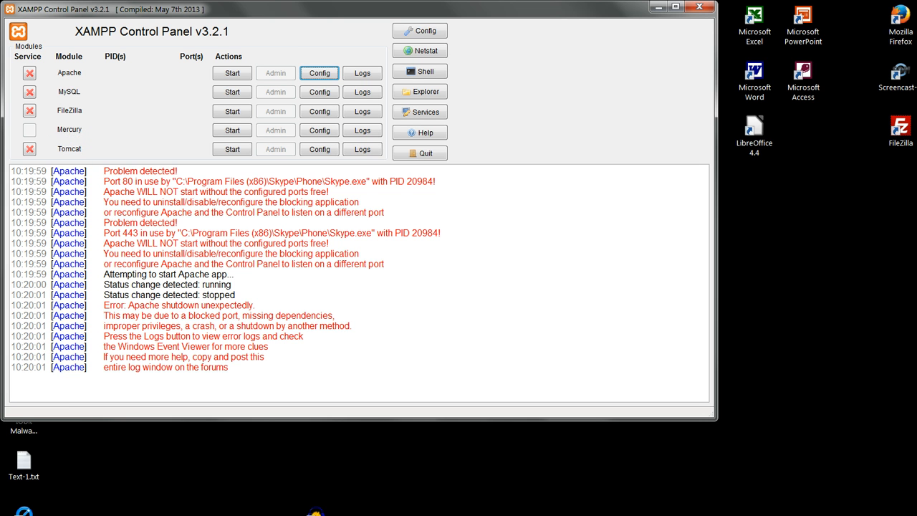
Open Apache's httpd-ssl.conf file from the XAMPP Control Panel and find the first occurrence of "443"
click(320, 73)
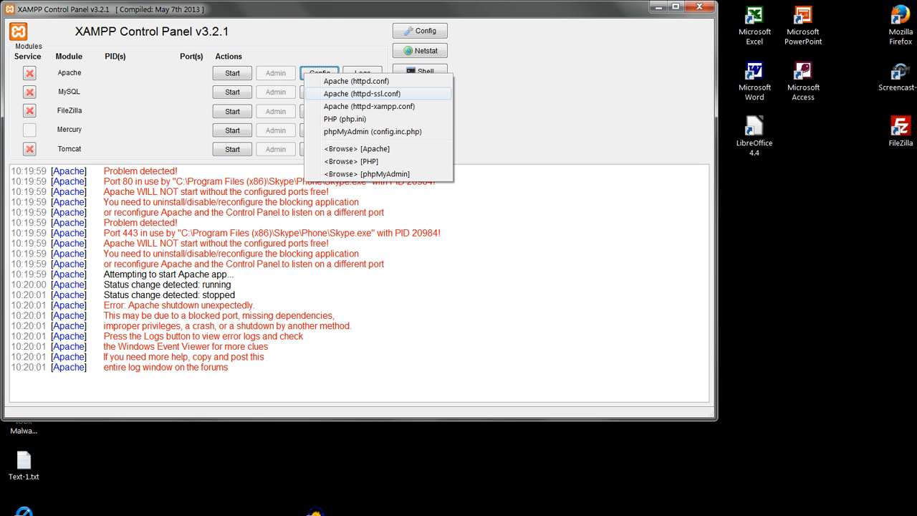
click(393, 92)
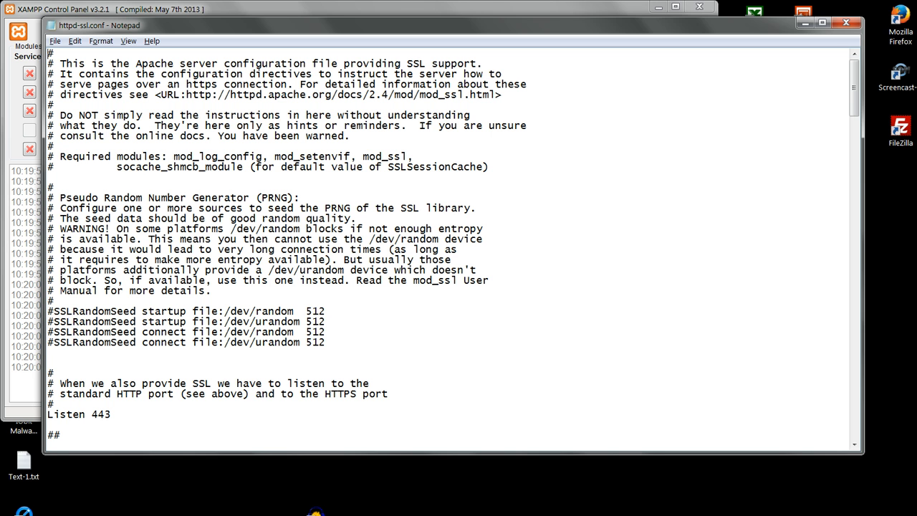
key(ctrl+f)
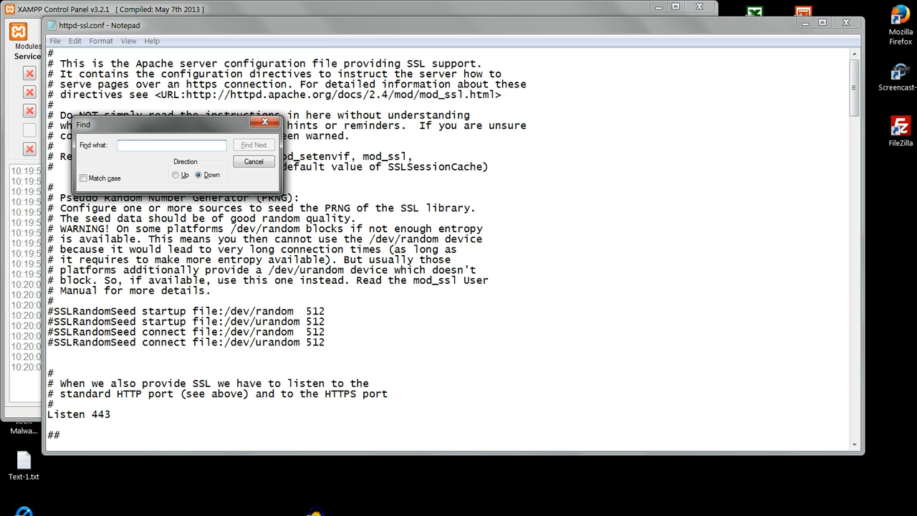
text(443)
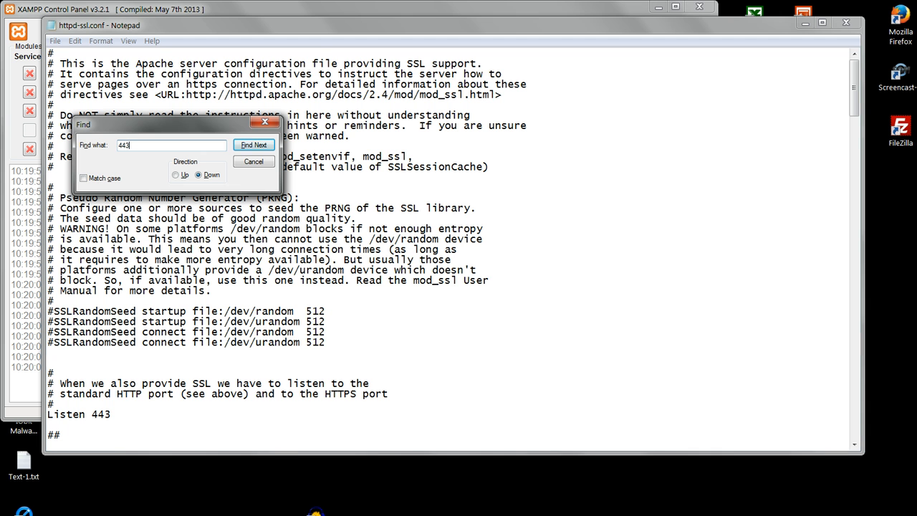
click(244, 143)
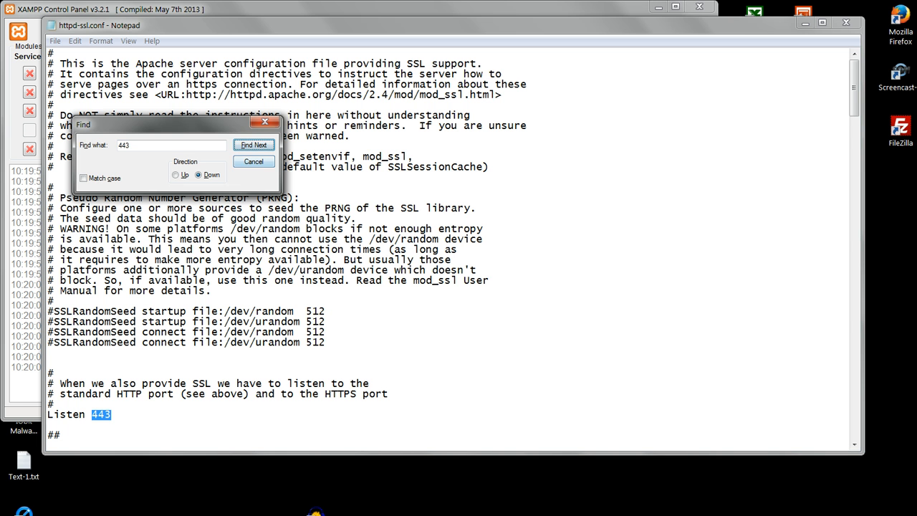
click(264, 122)
scroll(453, 245, down, 7)
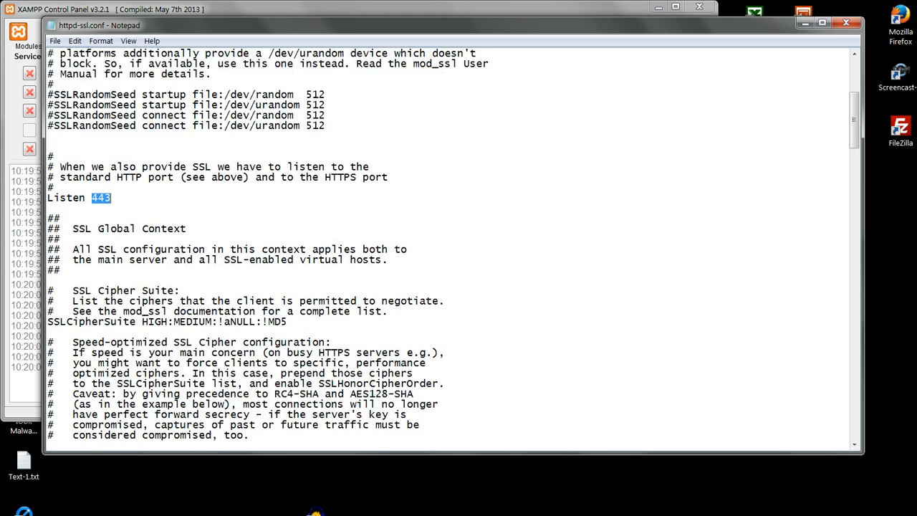
Comment out the "Listen 443" line with # and add "Listen 1443" on a new line below it
click(147, 198)
key(Home)
text(#)
key(End)
key(Return)
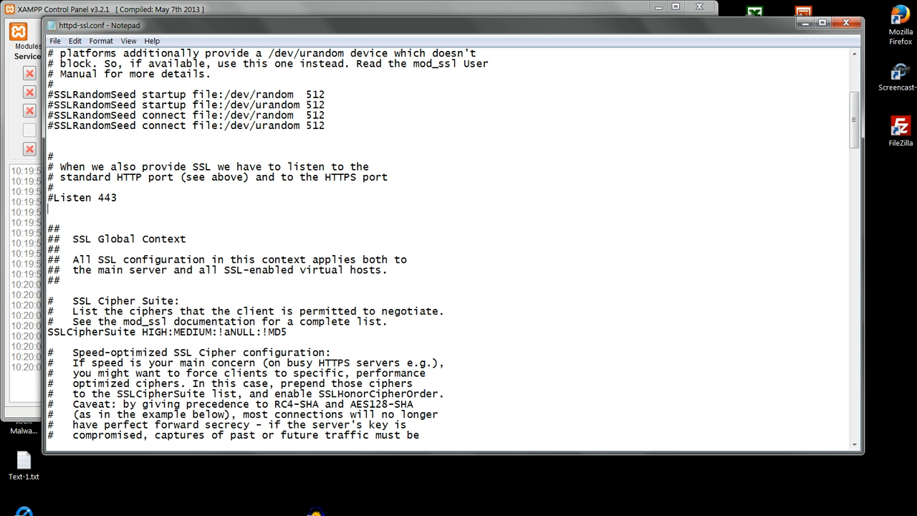
text(Listen 1443)
Find the next "443" in httpd-ssl.conf and copy the whole "<VirtualHost _default_:443>" line
key(F3)
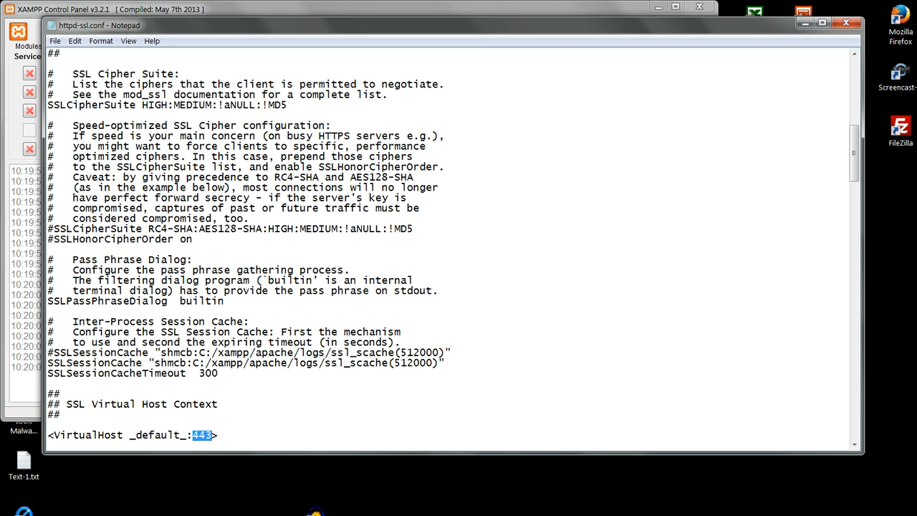
key(Down)
key(Down)
key(Down)
key(Down)
key(Down)
key(Up)
key(Up)
key(Up)
key(Up)
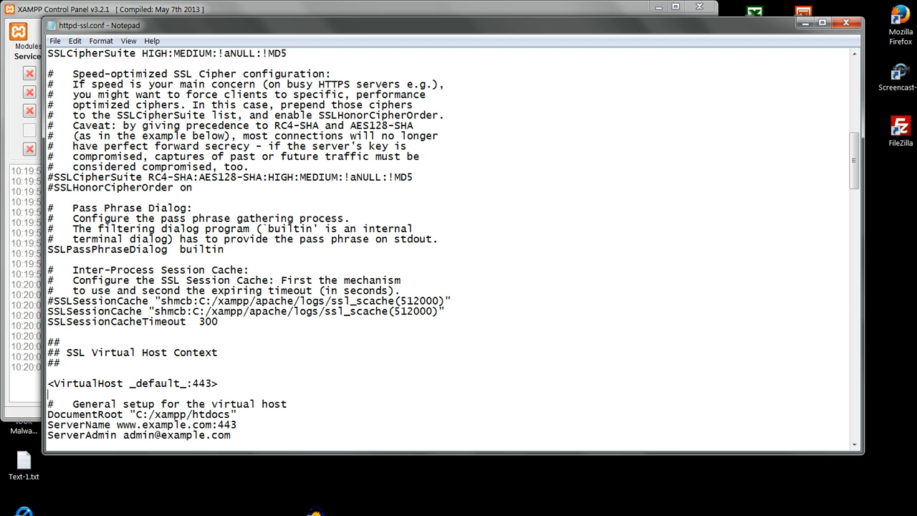
key(Up)
key(shift+End)
key(ctrl+c)
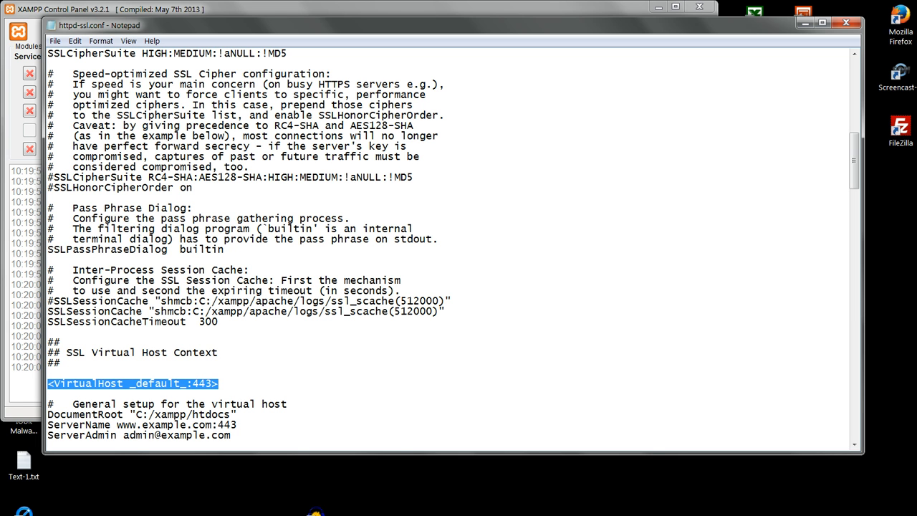
Comment out the "<VirtualHost _default_:443>" line with # and paste a copy below it with the port changed to 1443
key(Home)
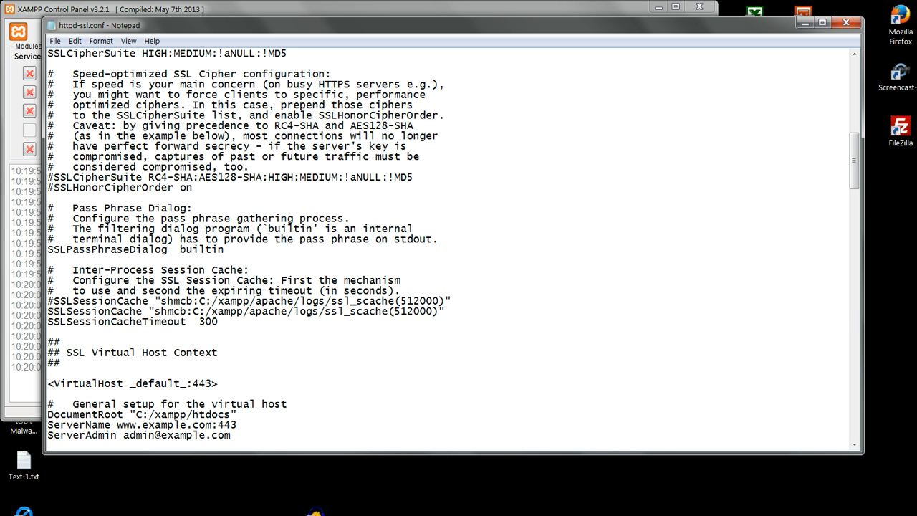
text(#)
key(End)
key(Return)
key(Return)
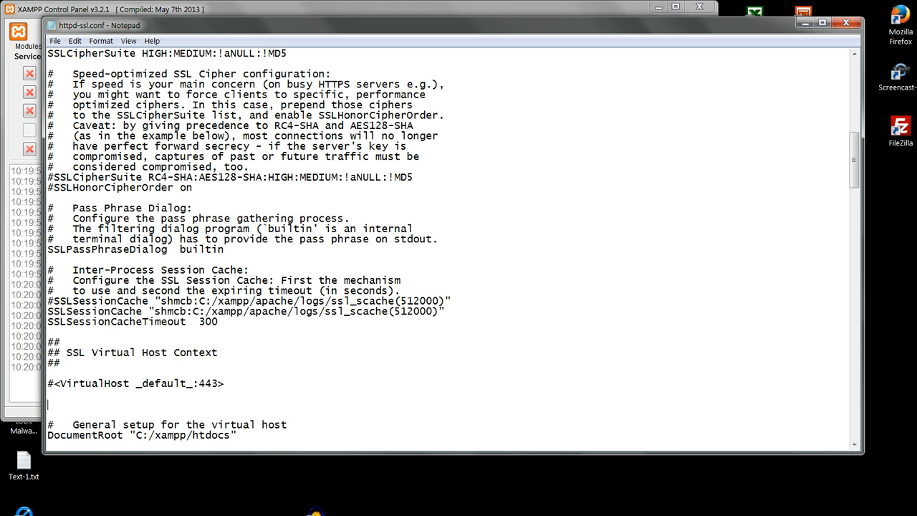
key(Up)
key(ctrl+v)
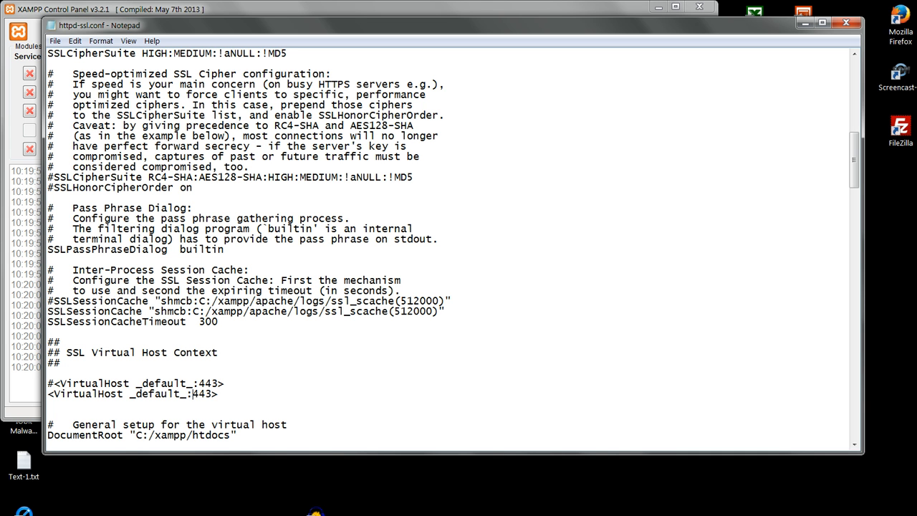
text(1)
Find the next "443" in httpd-ssl.conf, comment out that ServerName line with #, and copy the line's text without the #
key(shift+Right)
key(shift+Right)
key(shift+Right)
key(F3)
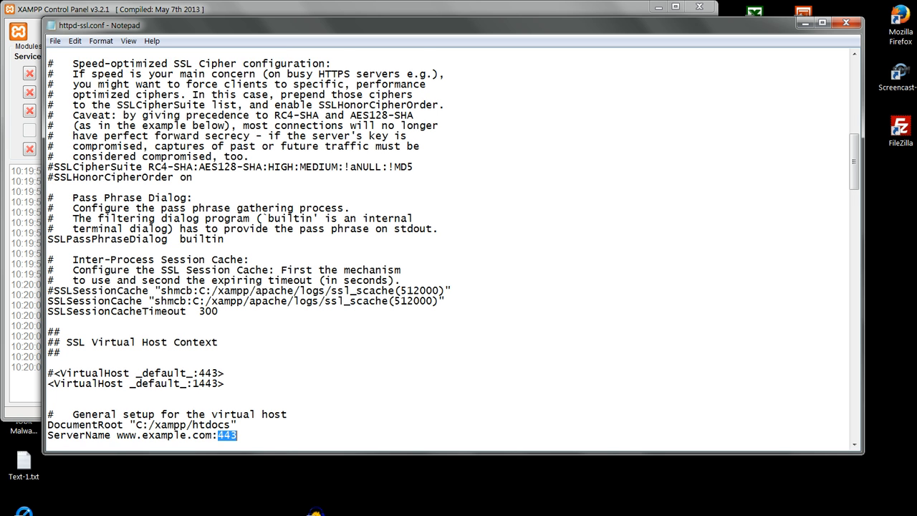
scroll(453, 249, down, 3)
key(Right)
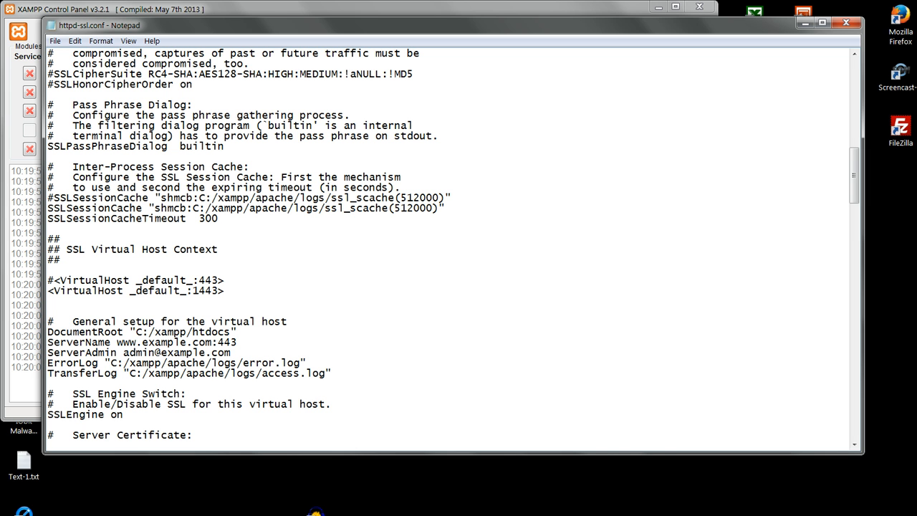
text(#)
key(shift+End)
key(ctrl+c)
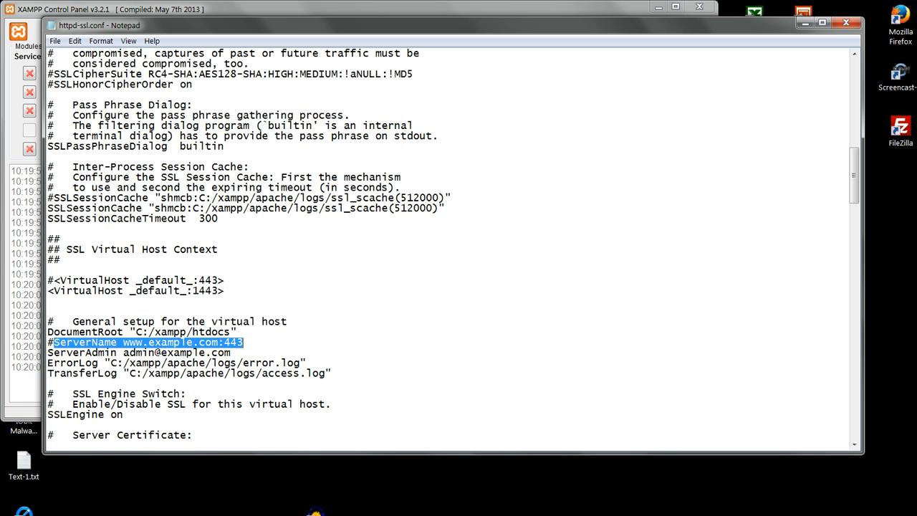
Paste the copied ServerName line below the commented one and change its port to 1443
key(End)
key(Return)
key(ctrl+v)
key(Return)
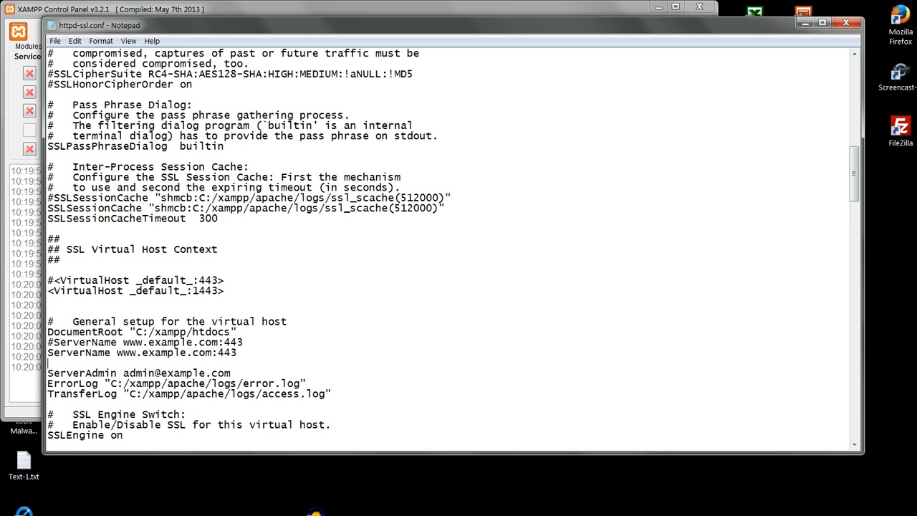
key(Down)
key(End)
key(Left)
key(Left)
key(Left)
text(1)
Save the edited httpd-ssl.conf file and close it
click(55, 41)
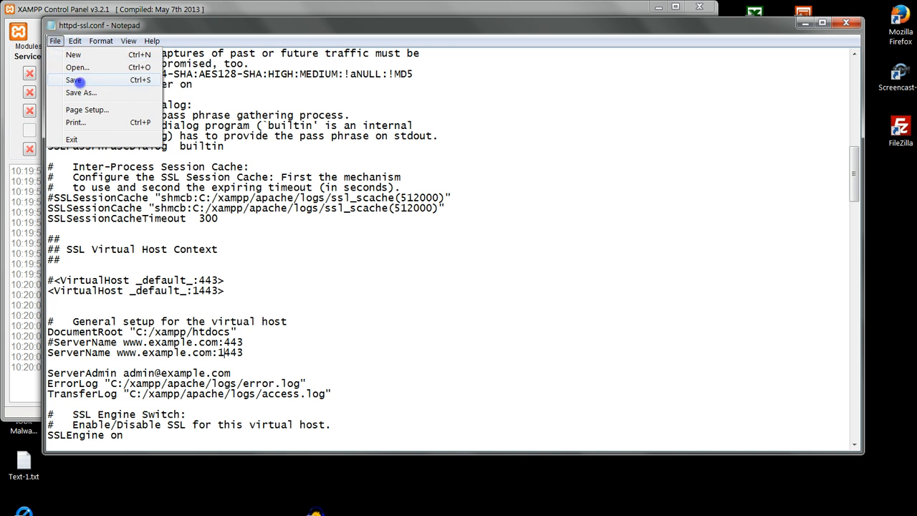
click(71, 79)
click(54, 40)
click(72, 140)
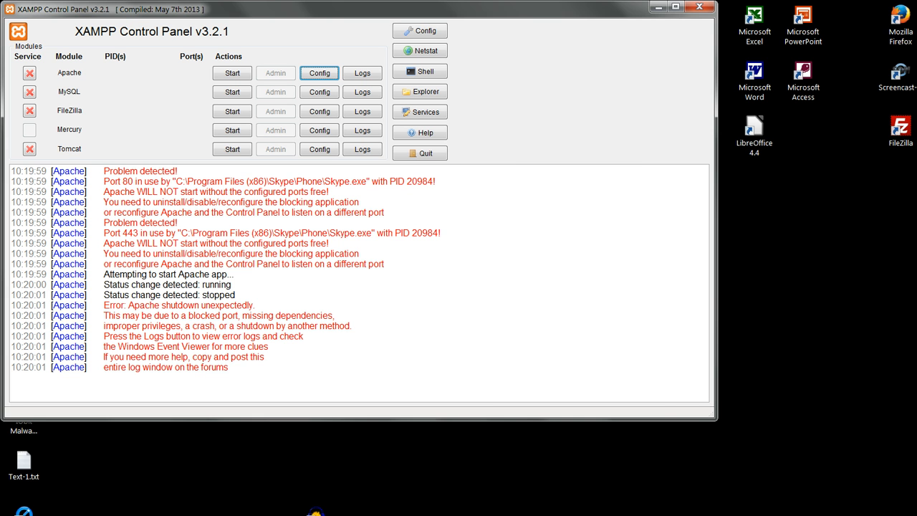
Set Apache's main port to 1234 and SSL port to 1443 in the XAMPP Control Panel's service and port settings, and save the configuration
click(419, 31)
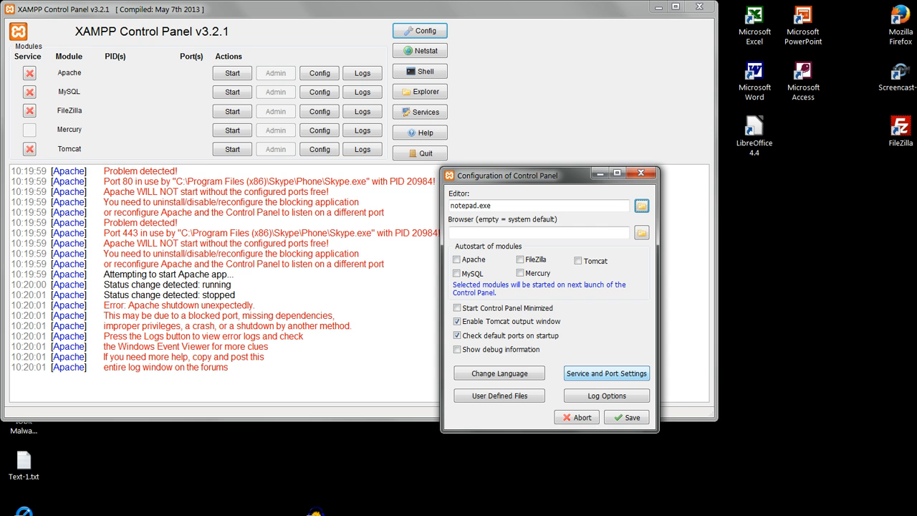
click(606, 374)
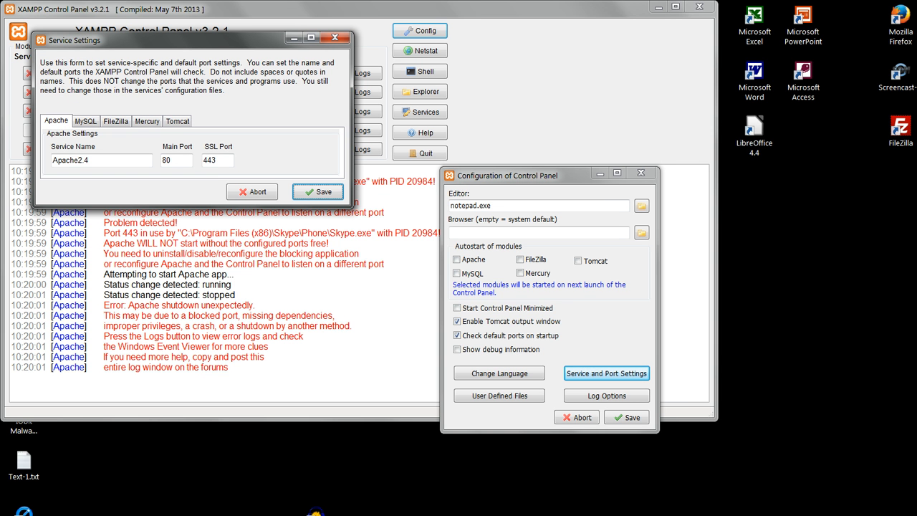
drag(182, 162, 116, 158)
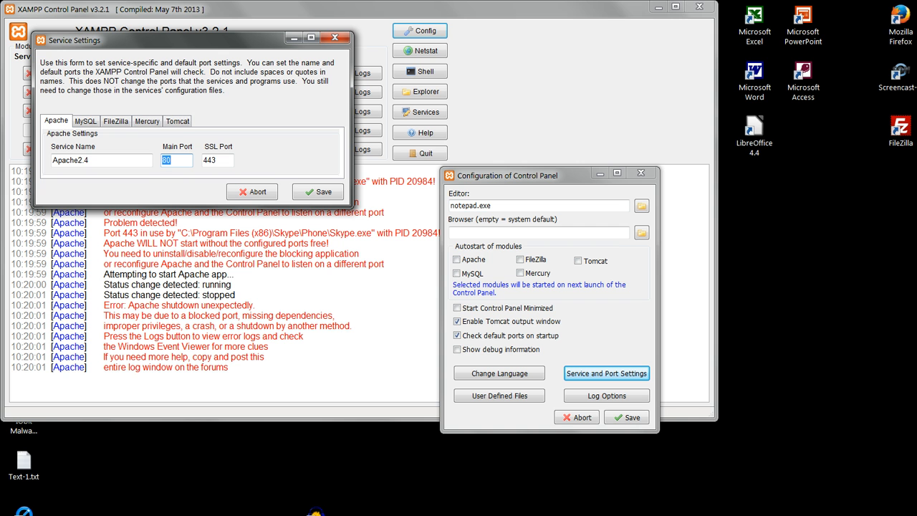
text(1234)
click(204, 159)
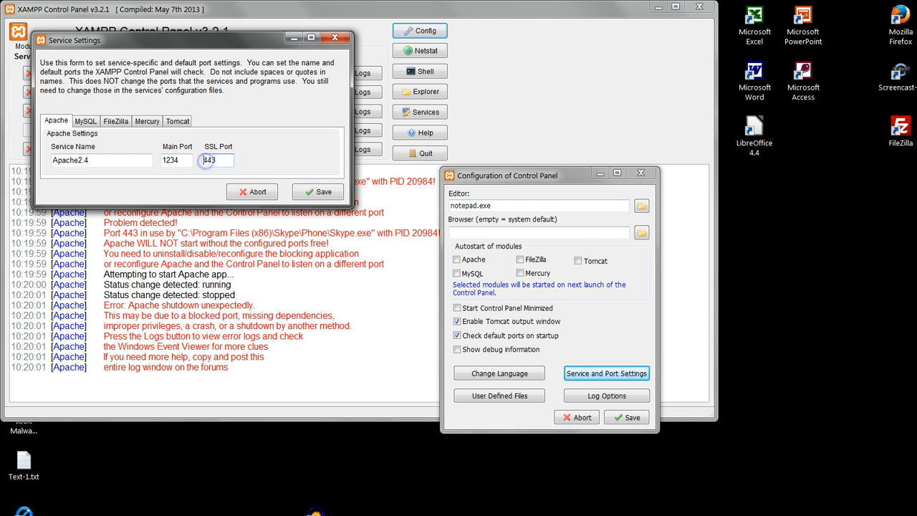
text(1)
click(333, 192)
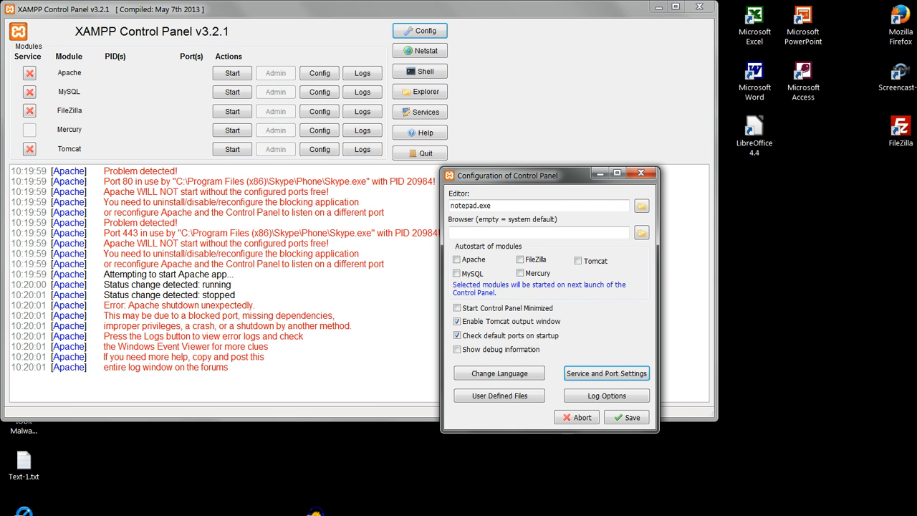
click(618, 417)
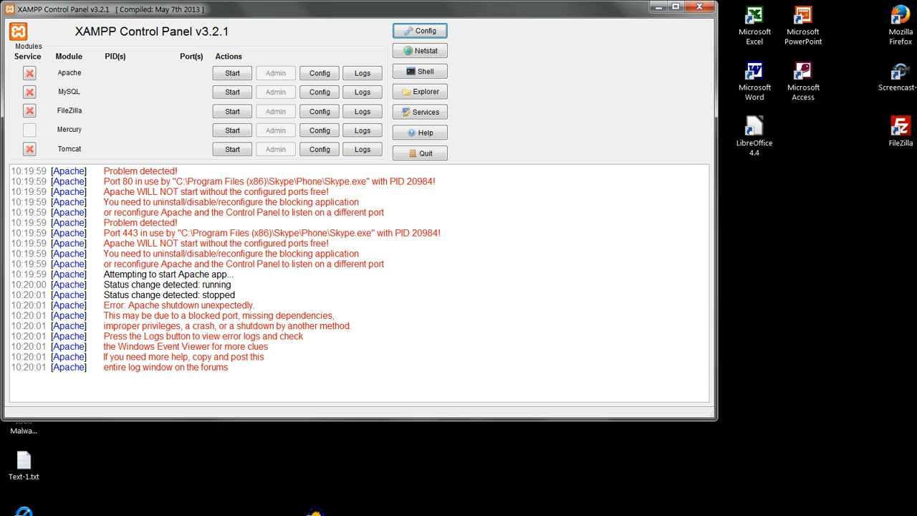
click(230, 75)
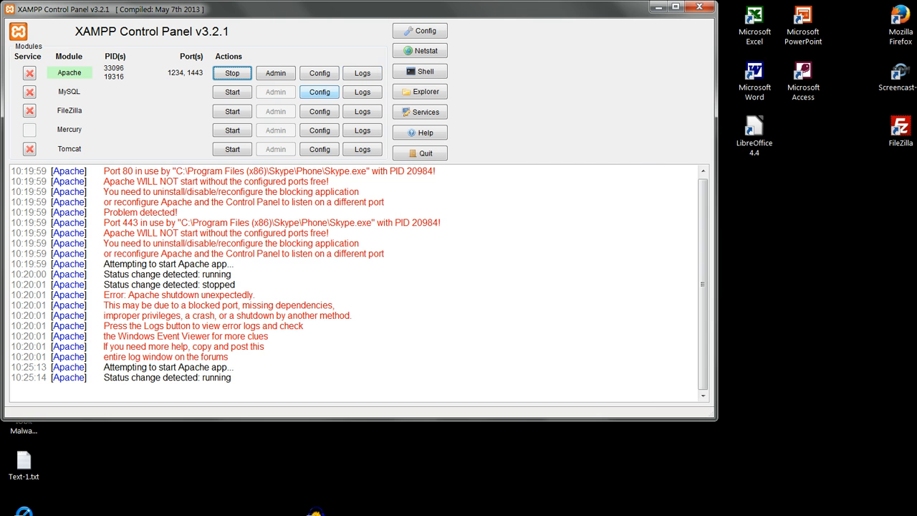
text(h)
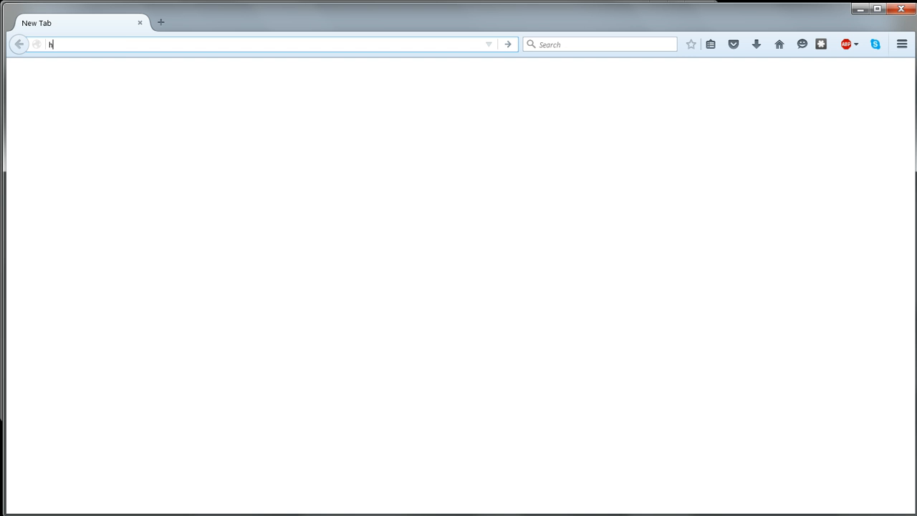
text(ttp://localhost:1234)
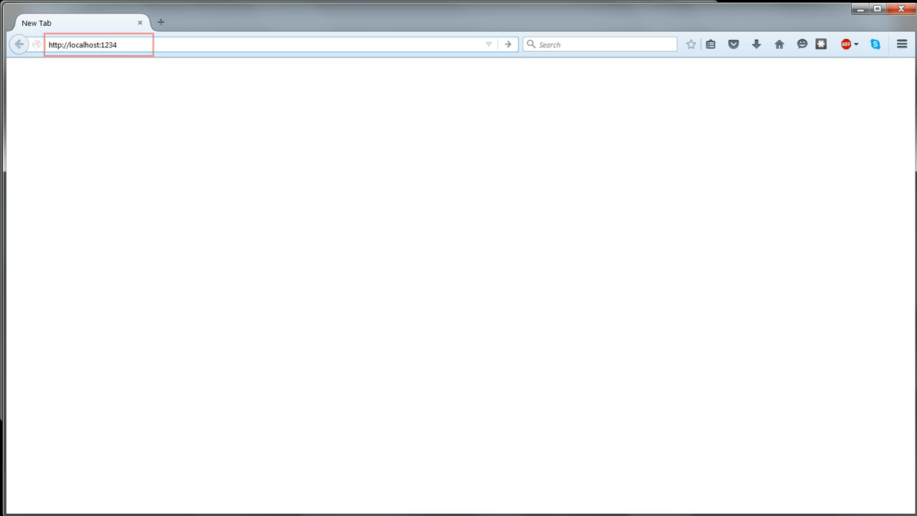
key(Return)
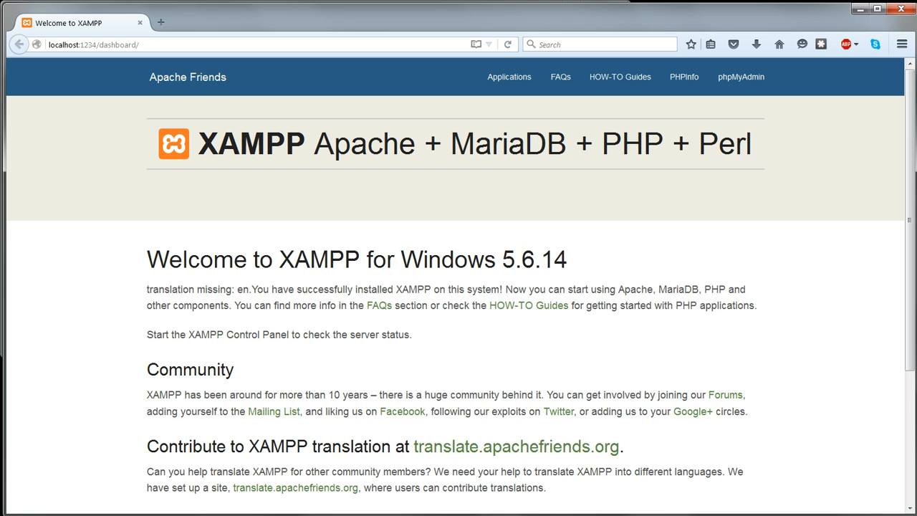
Switch to Skype's connection options, disable using port 80 and 443 for additional incoming connections, and save the change
key(alt+Tab)
click(448, 196)
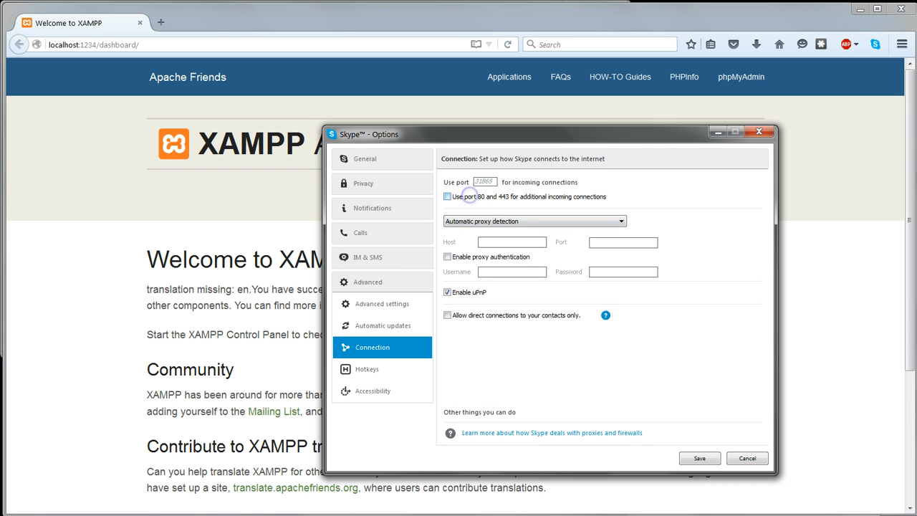
click(694, 458)
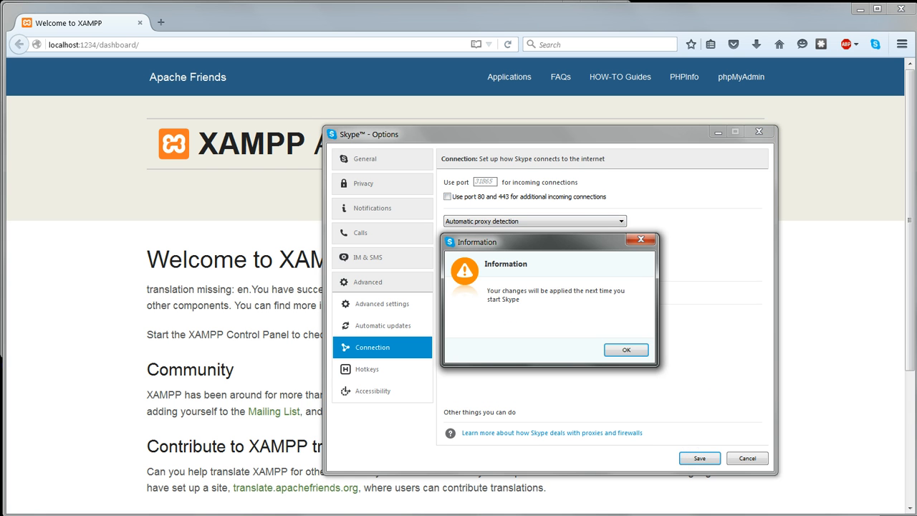
click(626, 349)
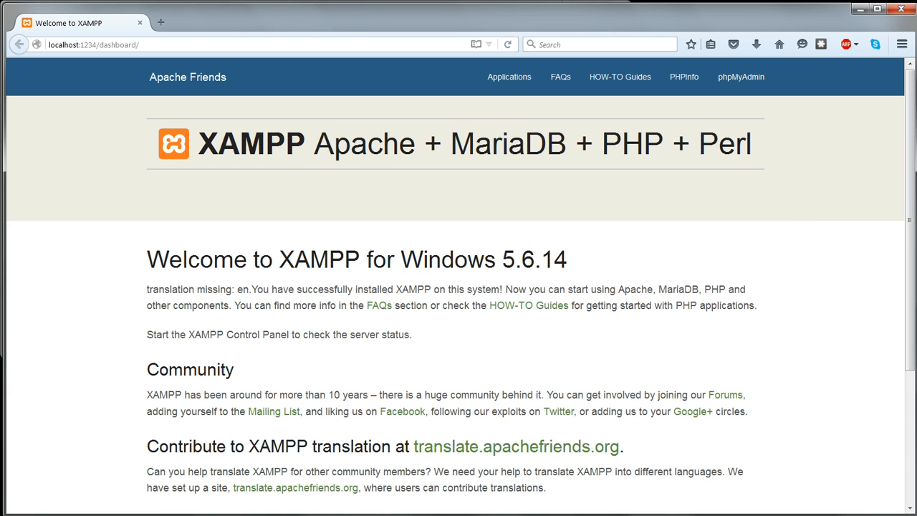
Restart Skype to apply the changed connection options
key(alt+Tab)
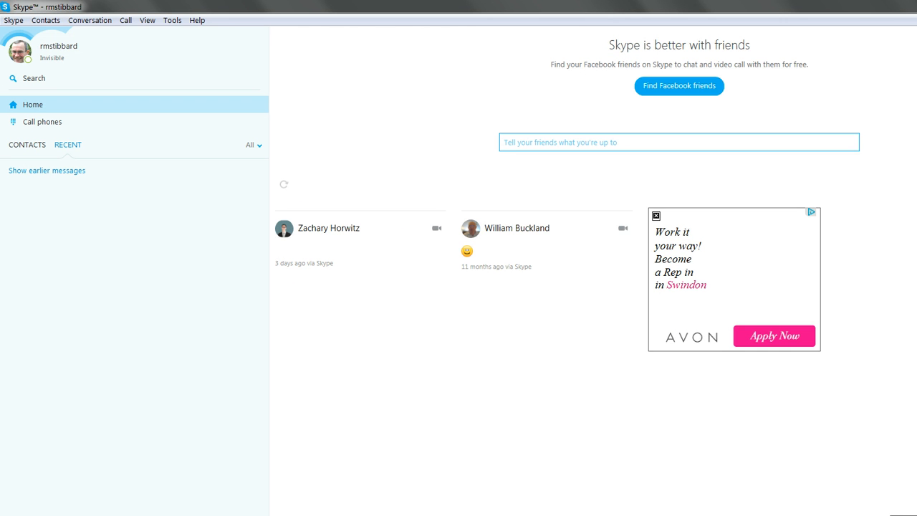
key(alt+Tab)
key(super)
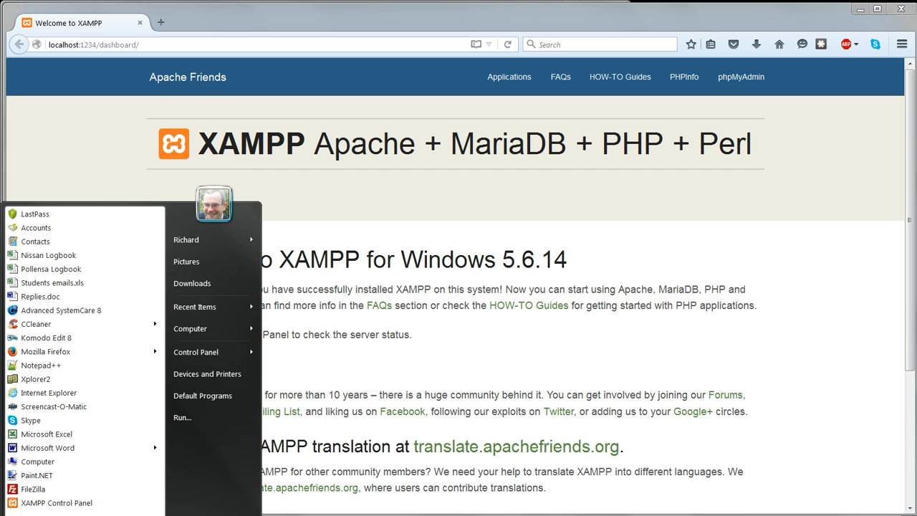
click(72, 434)
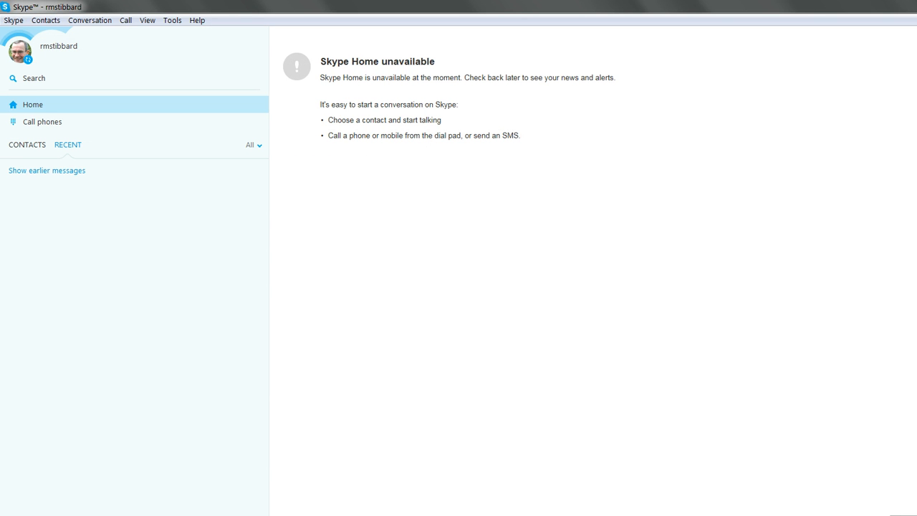
Switch to the XAMPP Control Panel, stop Apache and open its httpd.conf file
key(alt+Tab)
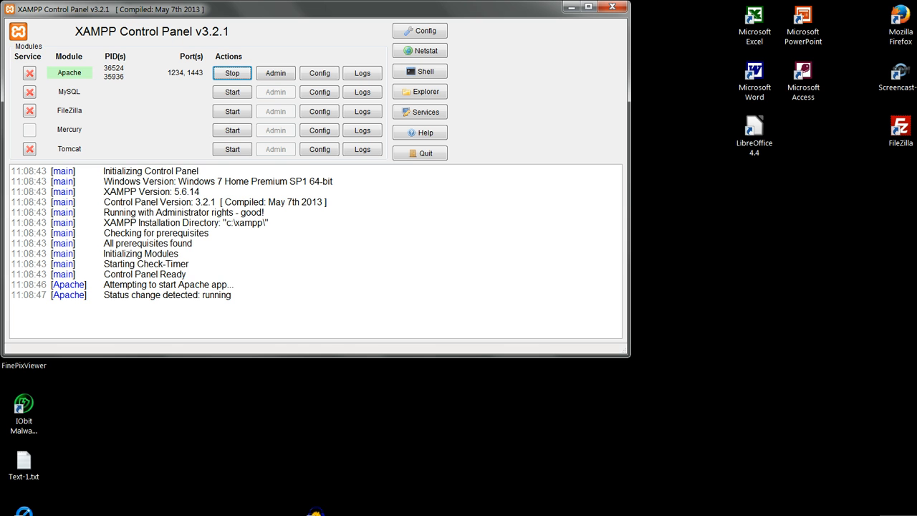
click(233, 73)
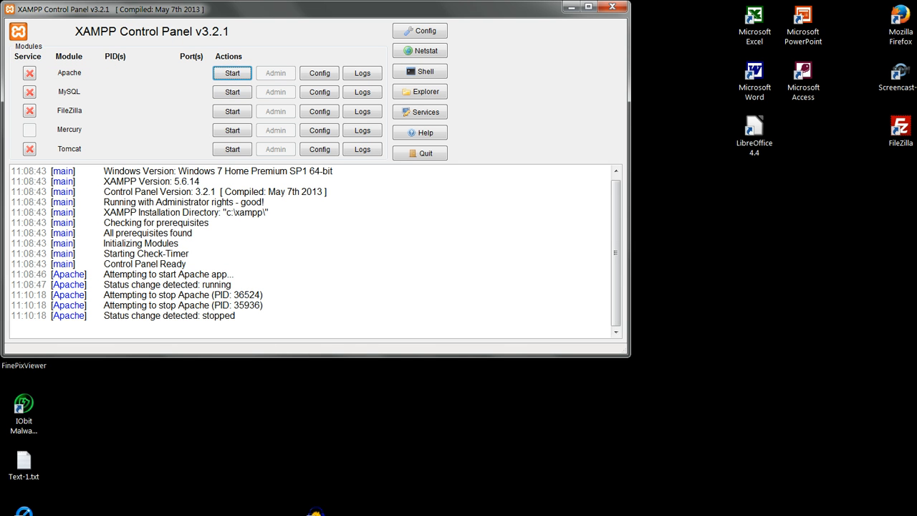
click(320, 73)
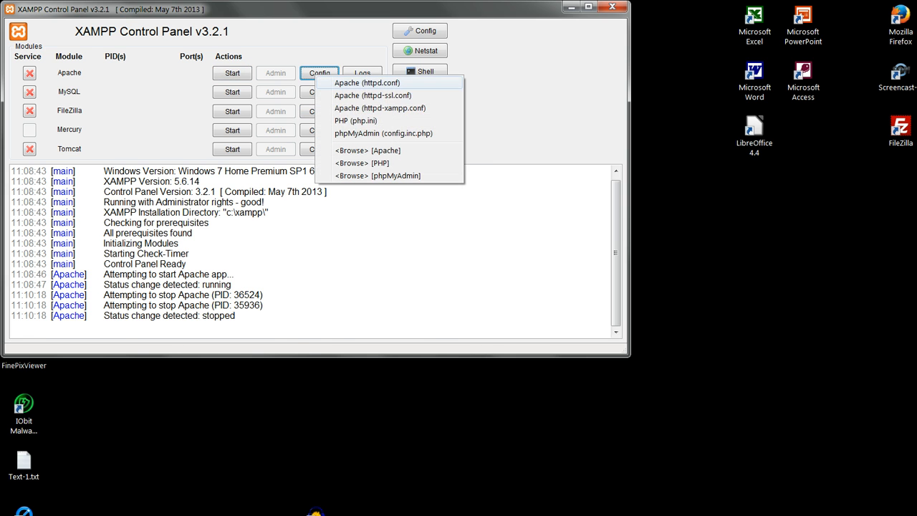
click(362, 83)
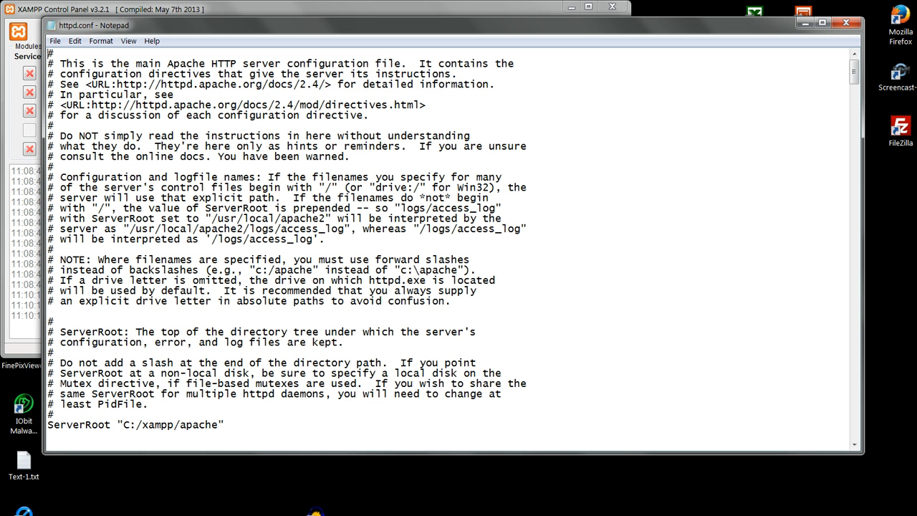
Find the first "80" in httpd.conf, close the search dialog and go to the Listen lines
key(ctrl+f)
text(80)
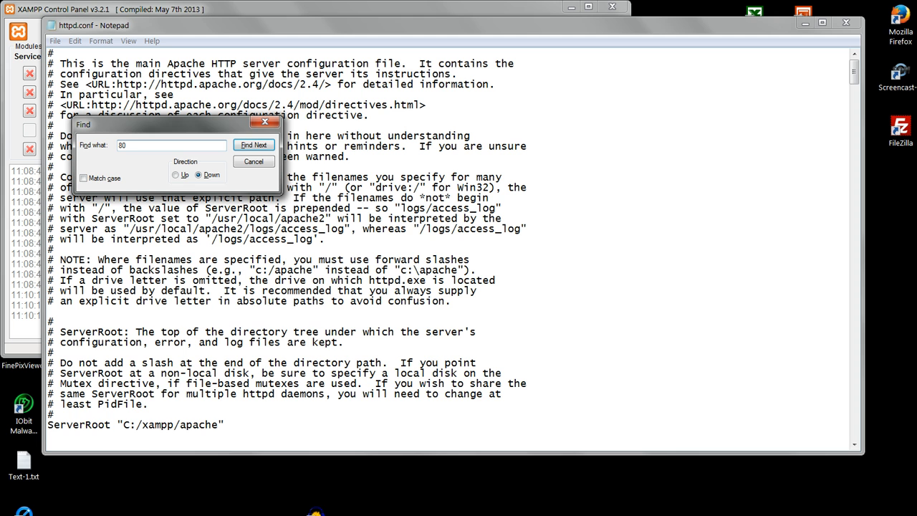
key(Return)
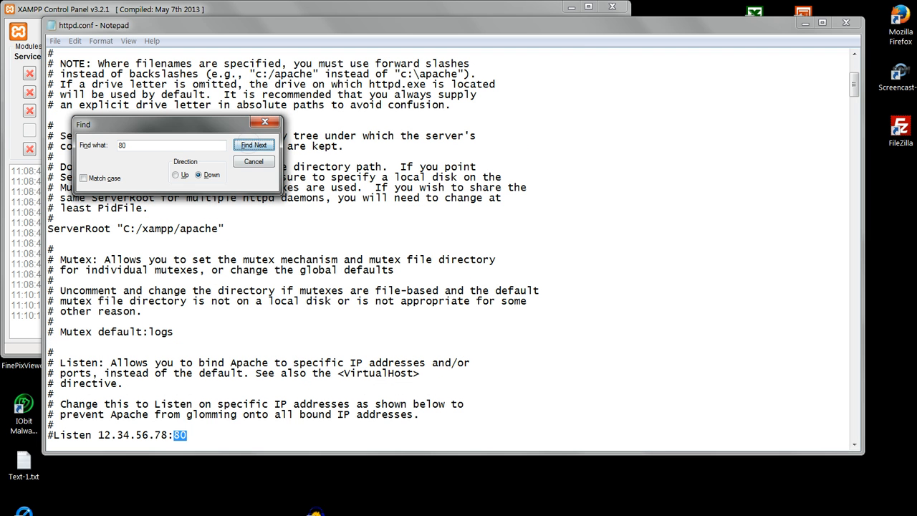
click(238, 427)
click(248, 423)
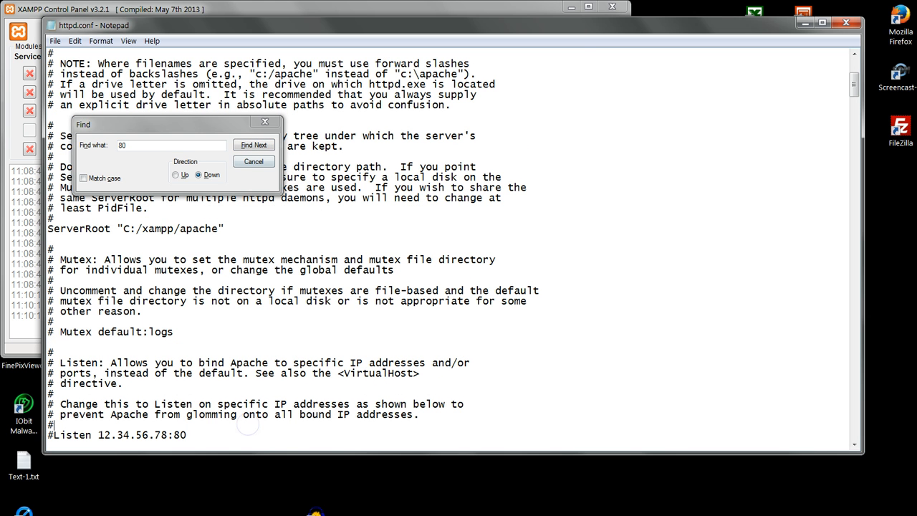
click(269, 149)
click(270, 159)
click(230, 437)
scroll(230, 435, down, 2)
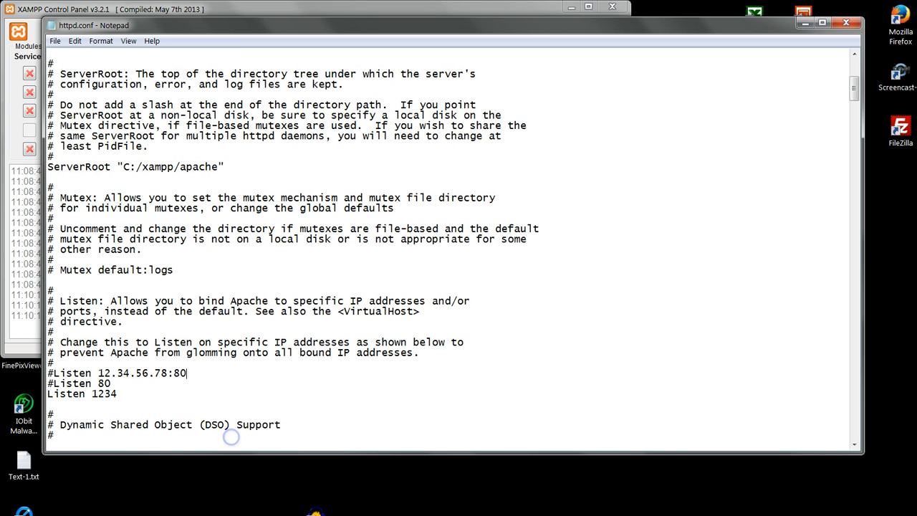
Remove the # from the "Listen 80" line and delete the "Listen 1234" line below it
key(Up)
key(Home)
key(Delete)
key(shift+Down)
key(Delete)
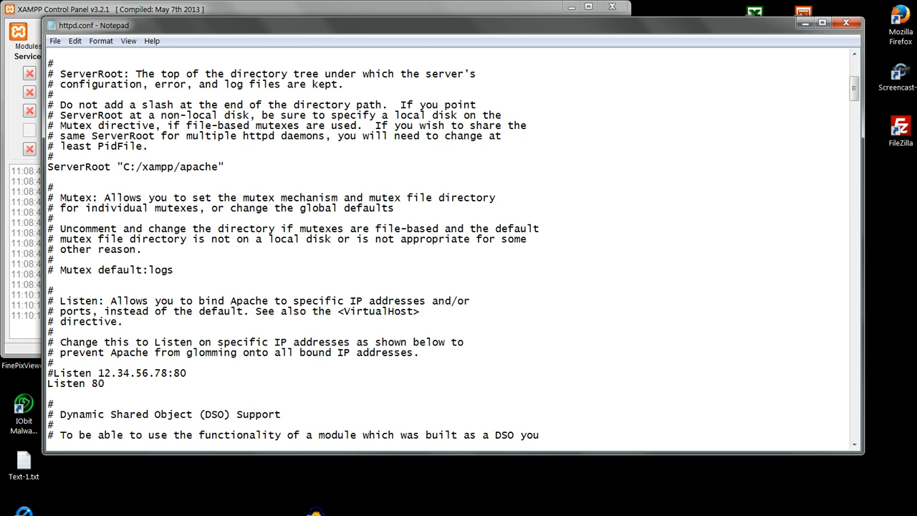
Find the next "80", remove the # from the "ServerName localhost:80" line and delete the "ServerName localhost:1234" line below it
key(F3)
key(Down)
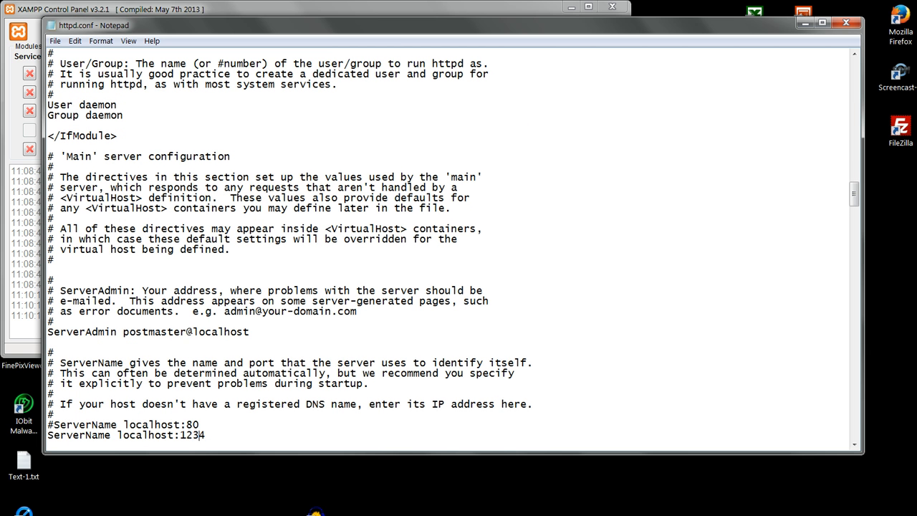
key(Delete)
key(Down)
key(shift+Down)
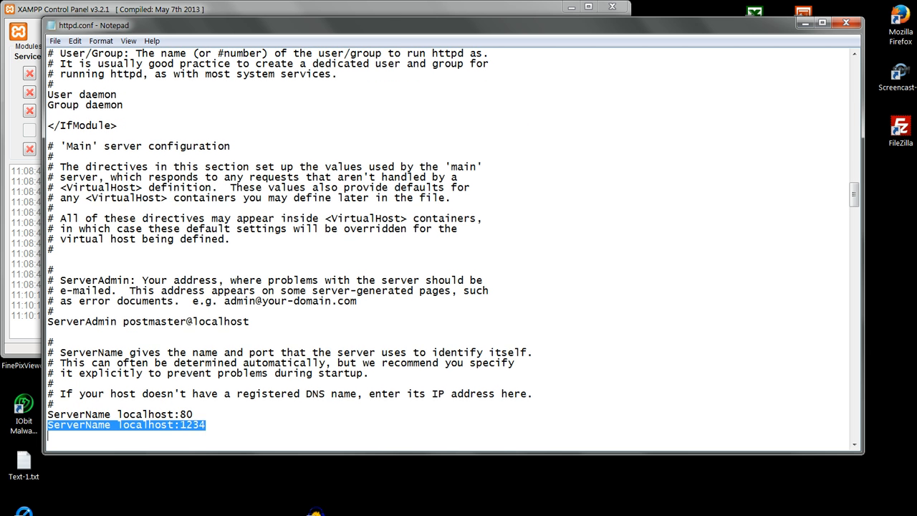
key(Delete)
Search httpd.conf for any further "80", then save the file and close it
key(F3)
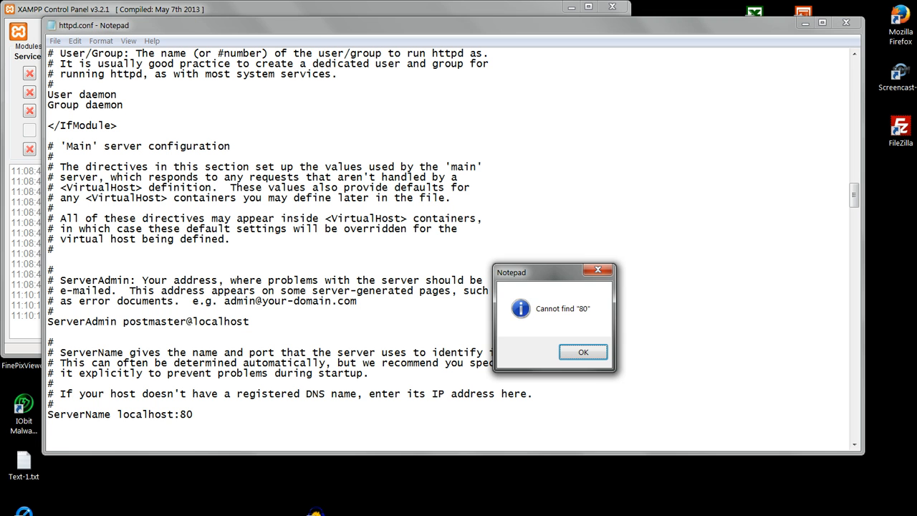
key(Return)
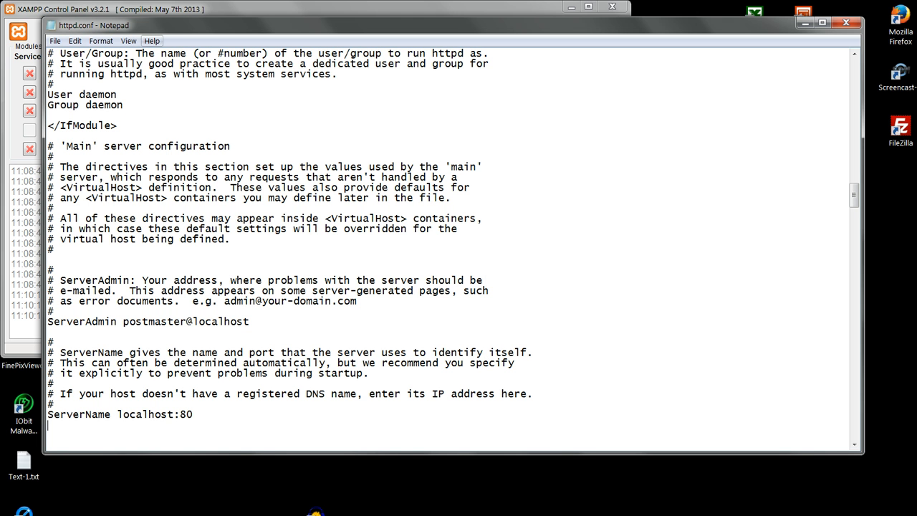
click(54, 41)
click(73, 79)
click(55, 41)
click(81, 138)
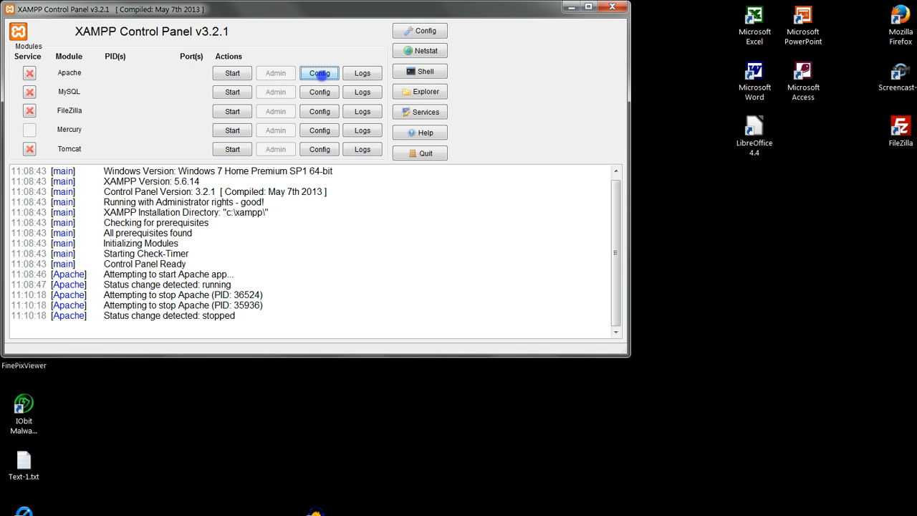
Open Apache's httpd-ssl.conf, find the first "443" and go to the start of the commented "Listen 443" line
click(320, 73)
click(380, 96)
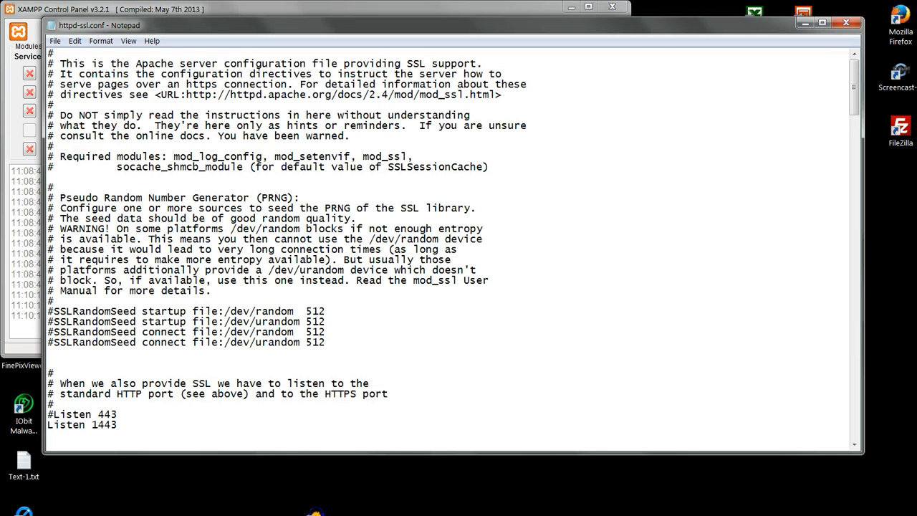
key(ctrl+f)
text(443)
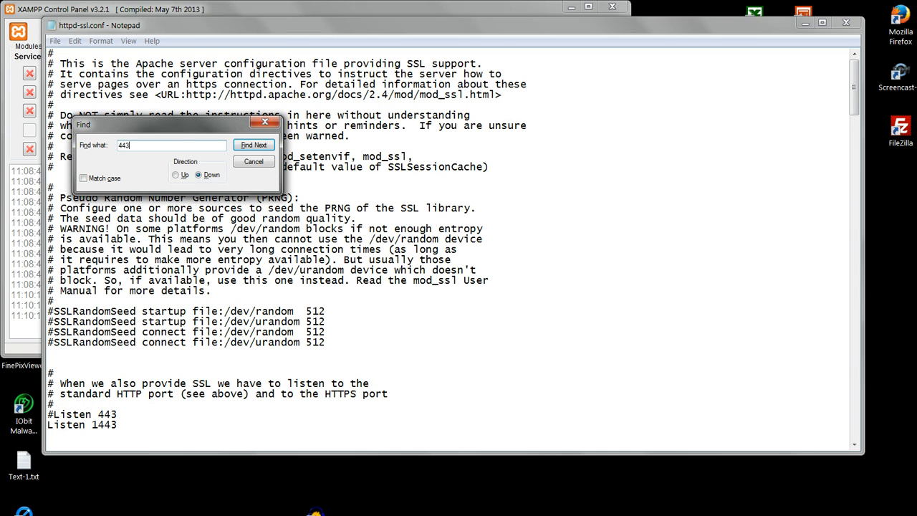
key(Return)
click(48, 414)
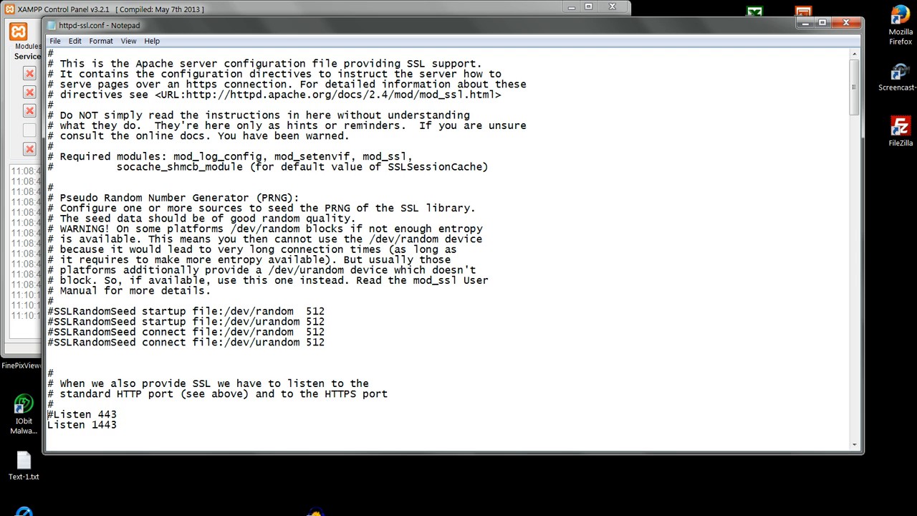
Remove the # from the "Listen 443" line and delete the "Listen 1443" line below it
key(Delete)
key(shift+Down)
key(Delete)
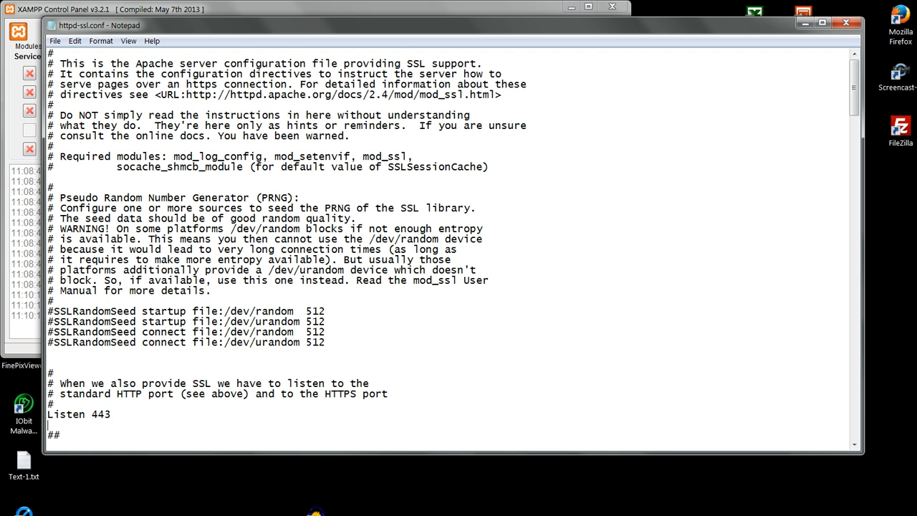
Find the next "443", uncomment the "<VirtualHost _default_:443>" line and delete the "<VirtualHost _default_:1443>" line
key(F3)
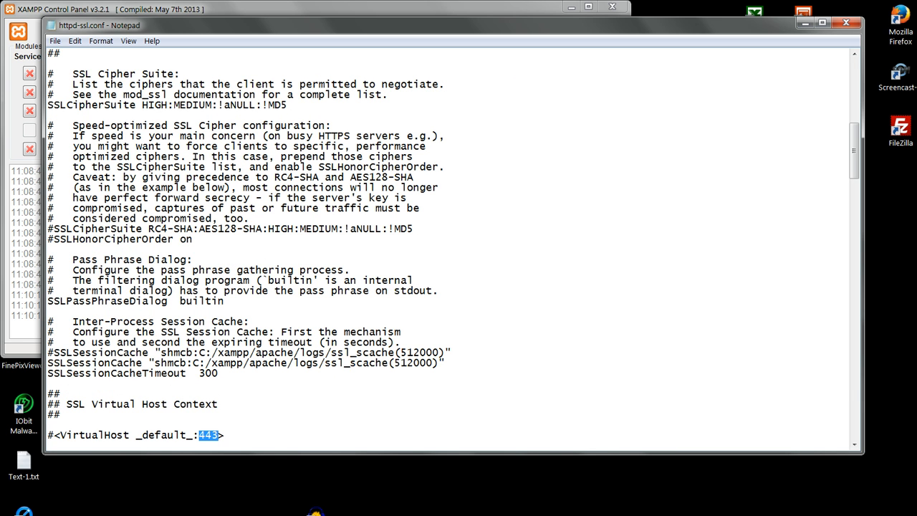
key(Home)
key(Delete)
key(Down)
key(shift+Down)
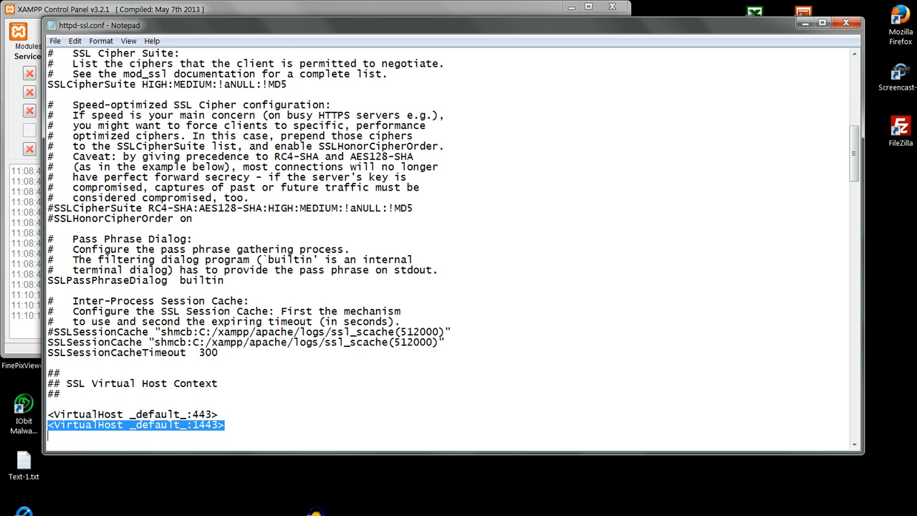
key(Delete)
key(F3)
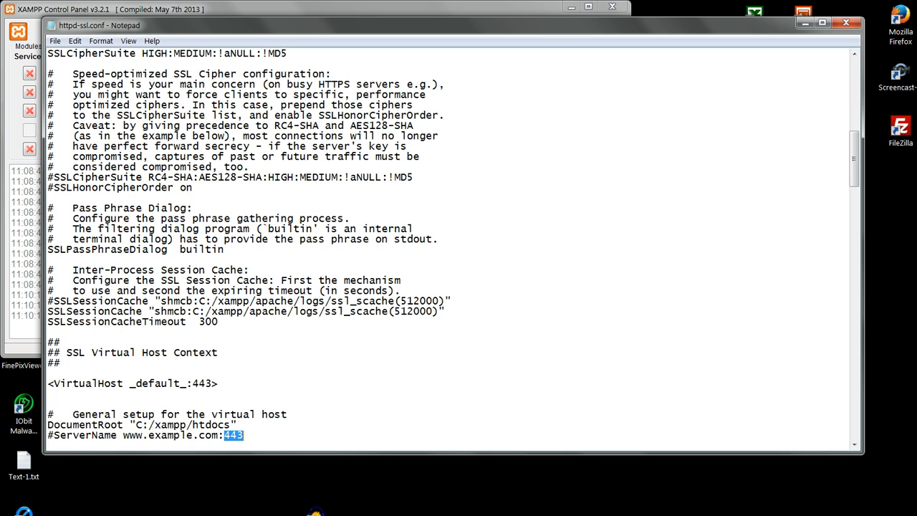
key(Home)
key(Delete)
key(Down)
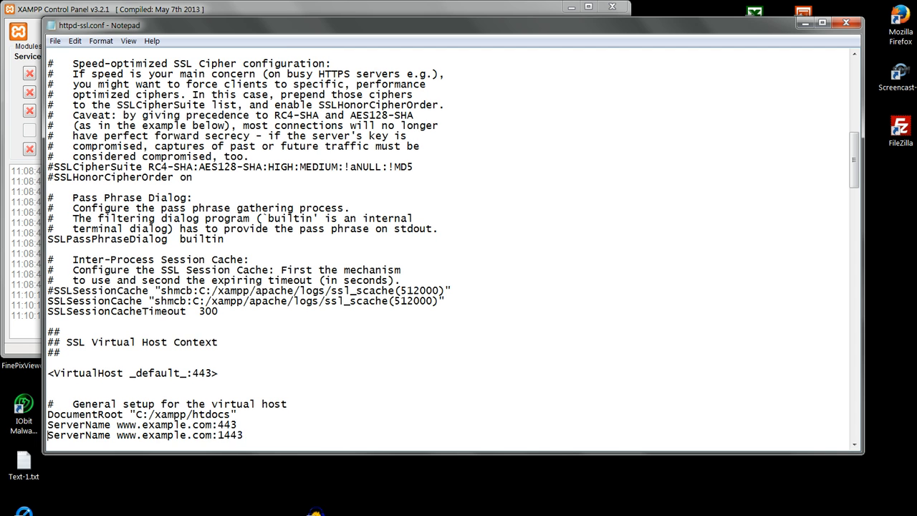
key(shift+Down)
key(Delete)
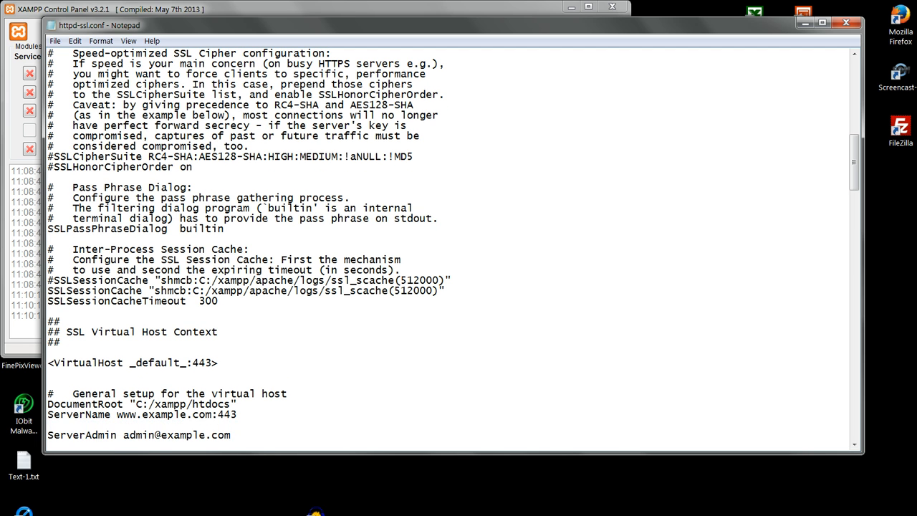
key(Delete)
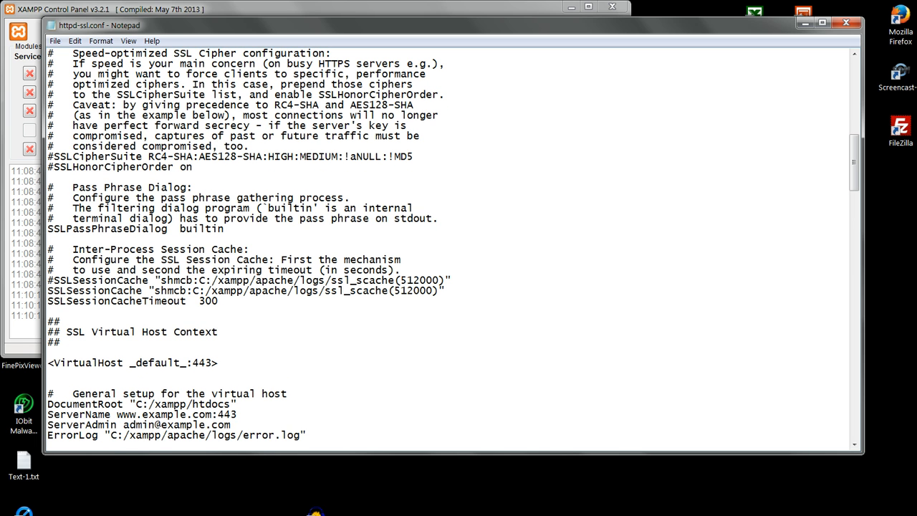
Search httpd-ssl.conf for any further "443", then save the file and close it
key(F3)
key(Return)
click(55, 40)
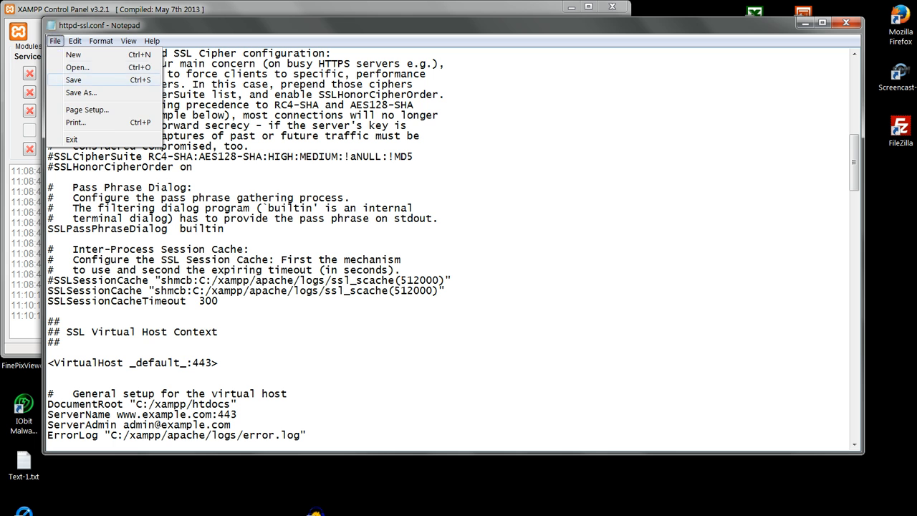
click(71, 78)
click(55, 41)
click(72, 139)
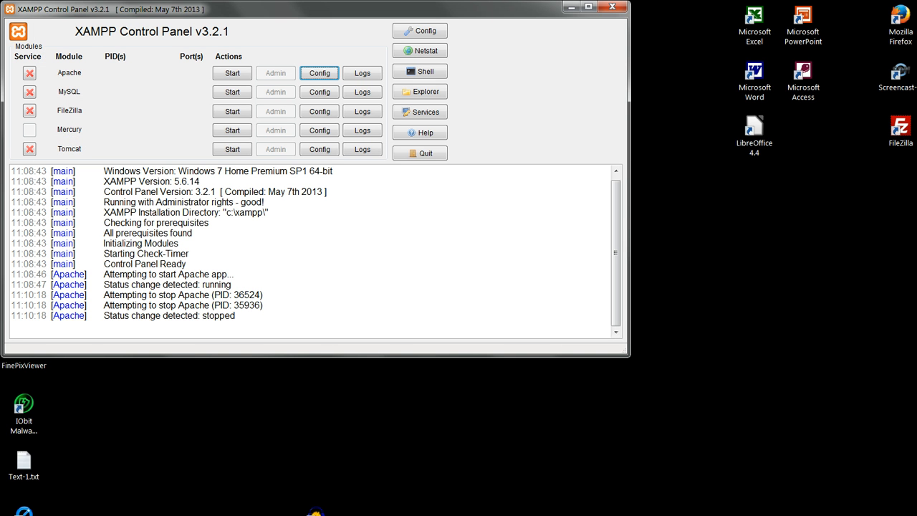
Set Apache's main port to 80 and SSL port to 443 in the control panel's service and port settings, and save the configuration
click(420, 31)
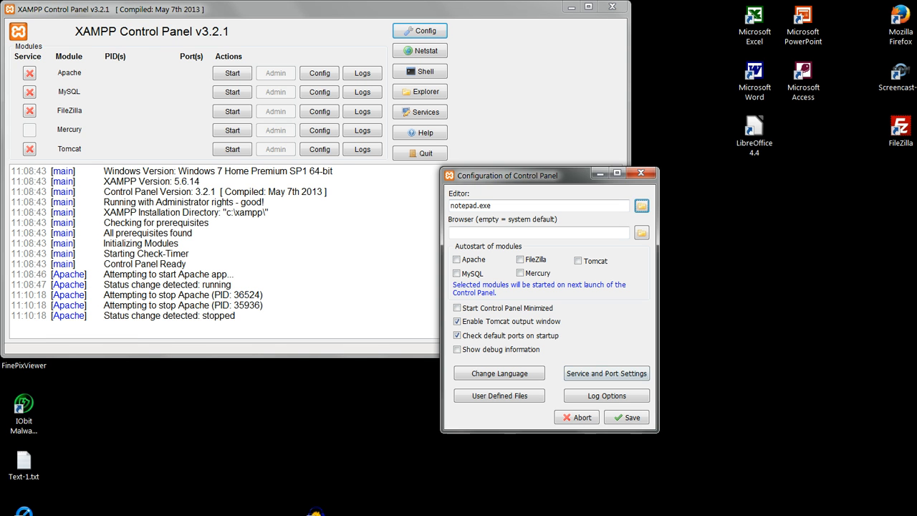
click(595, 374)
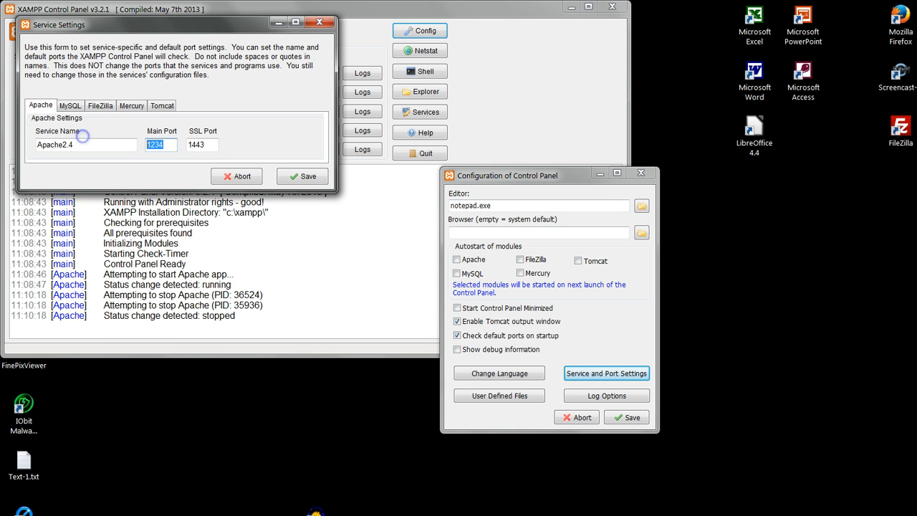
text(80)
key(Tab)
text(4)
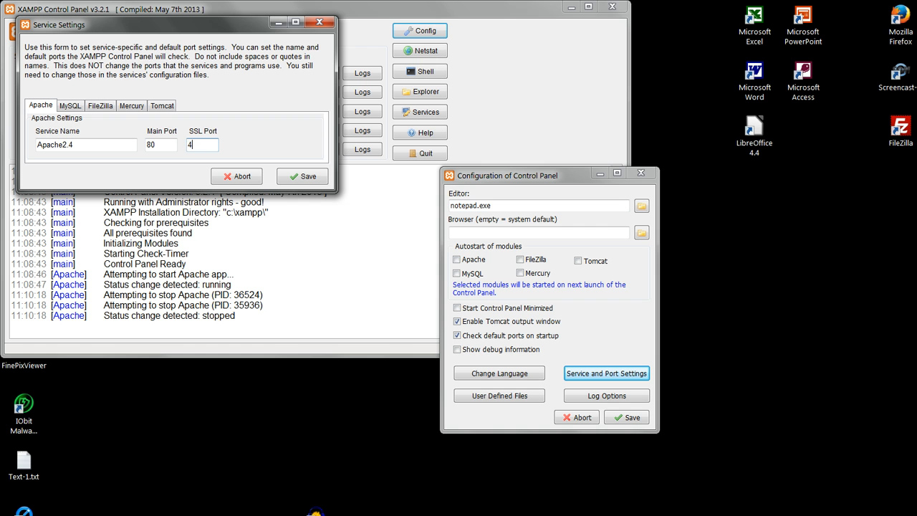
text(43)
click(302, 176)
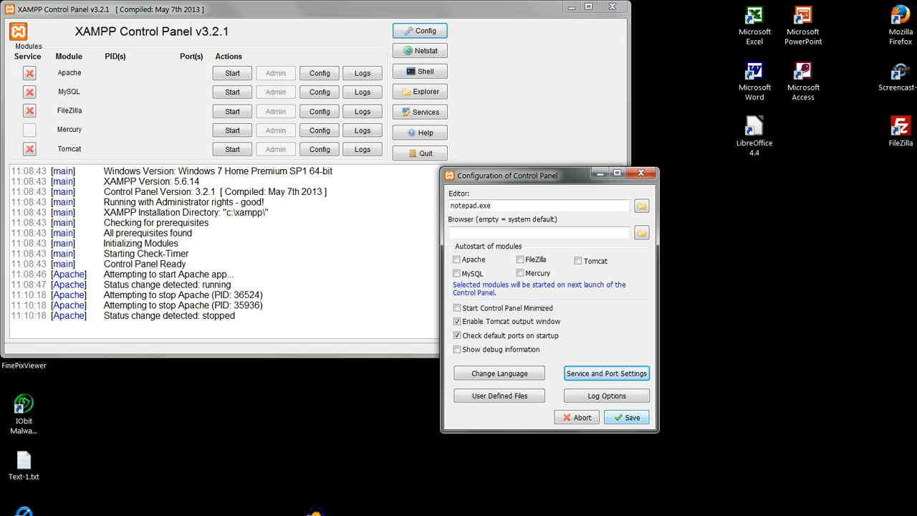
click(626, 417)
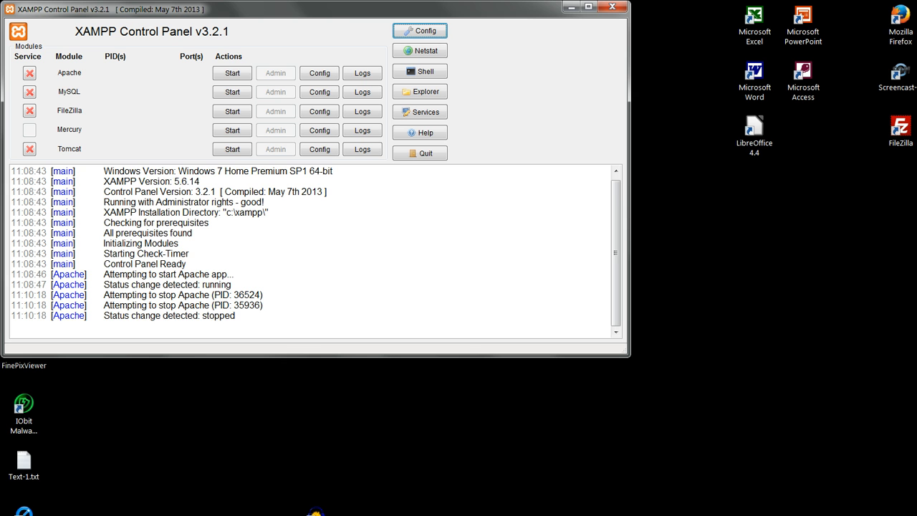
Start Apache, switch to Firefox and load the XAMPP dashboard at localhost/dashboard/ without a port number
click(232, 73)
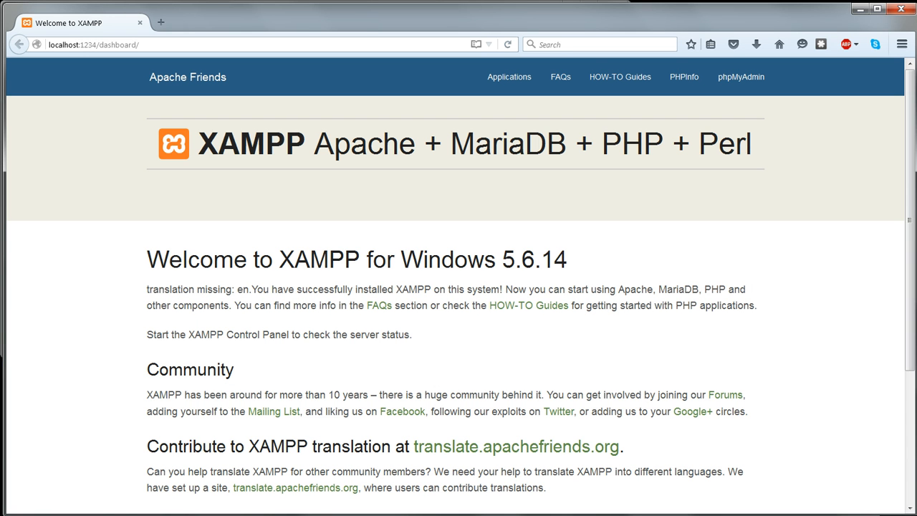
drag(80, 44, 249, 44)
key(BackSpace)
key(BackSpace)
key(Return)
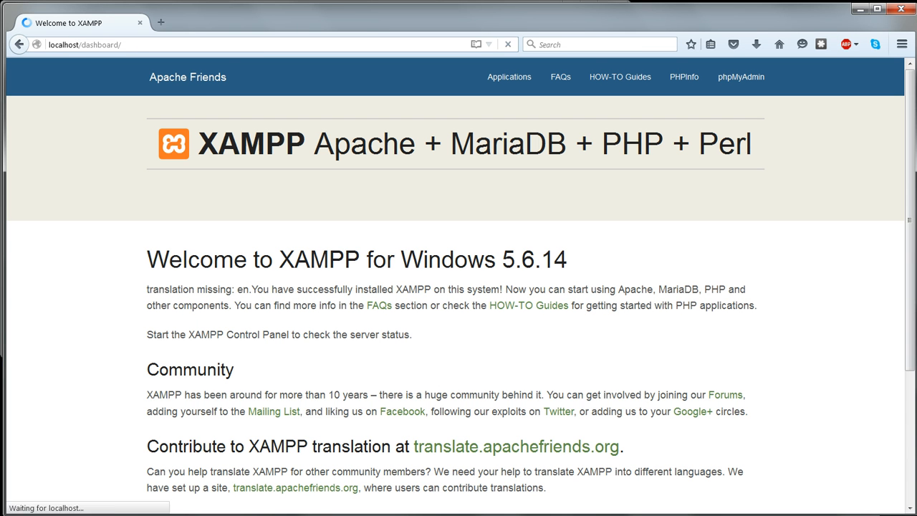